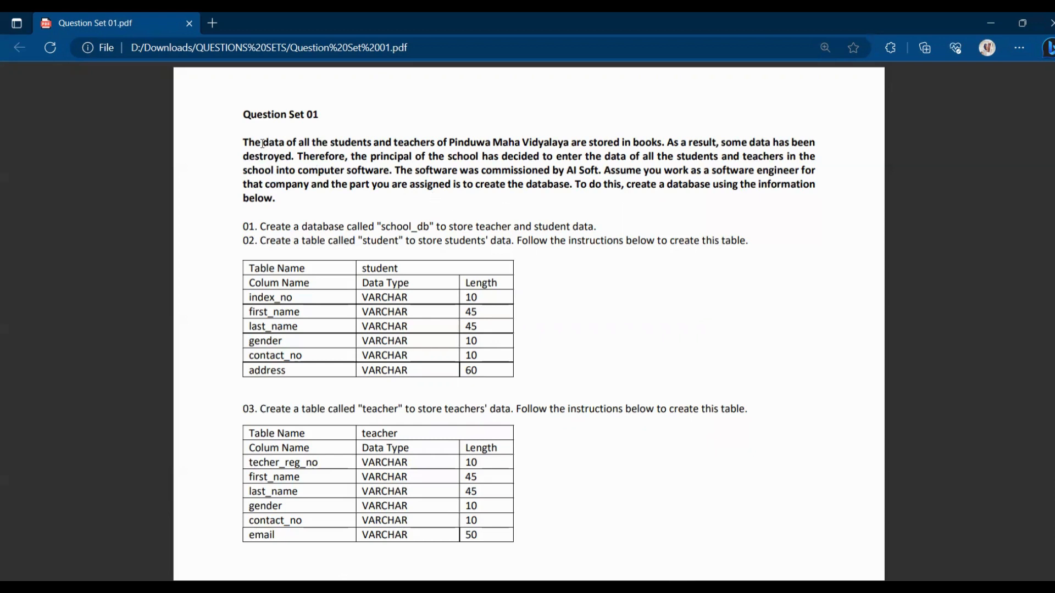
Review the Question Set 01 instructions for the required database name and the student and teacher table definitions.
{"action": "left_click_drag", "start_coordinate": [262, 143], "coordinate": [569, 142]}
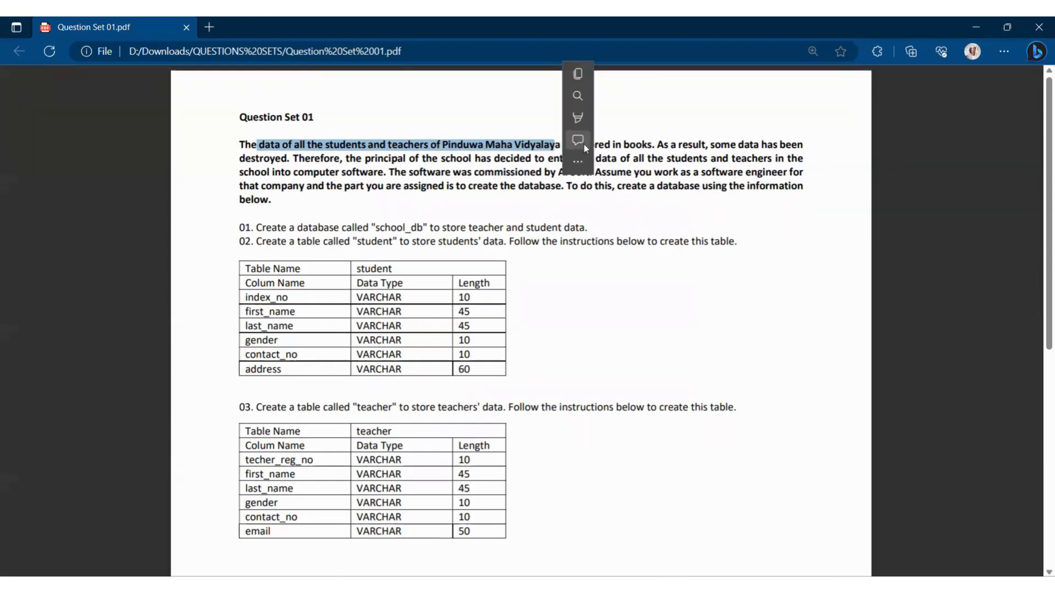
{"action": "left_click", "coordinate": [614, 144]}
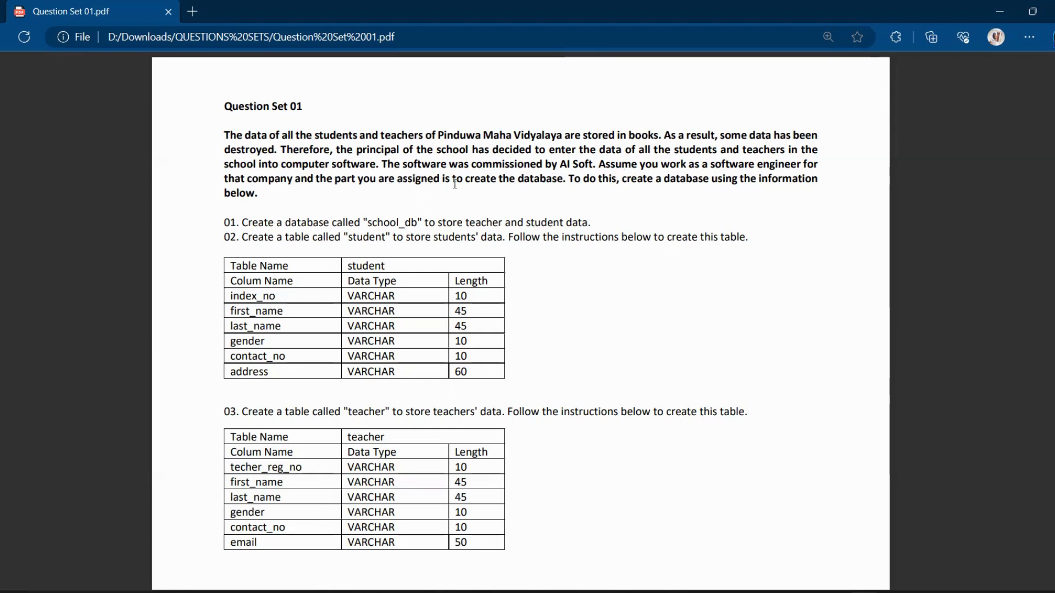
{"action": "left_click_drag", "start_coordinate": [455, 183], "coordinate": [556, 189]}
{"action": "left_click", "coordinate": [547, 202]}
{"action": "left_click_drag", "start_coordinate": [368, 222], "coordinate": [419, 223]}
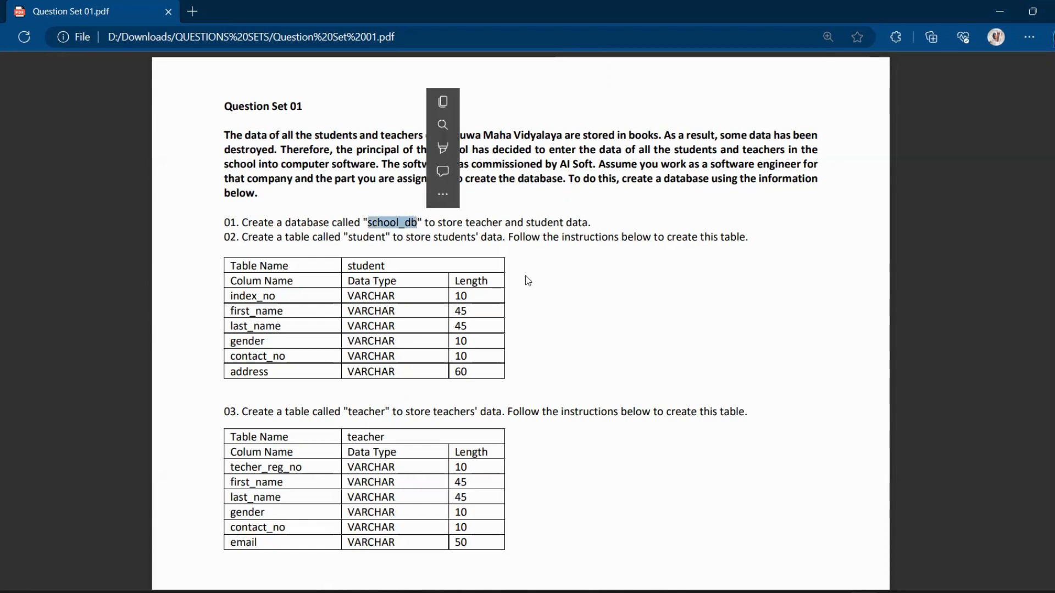
{"action": "left_click", "coordinate": [534, 285]}
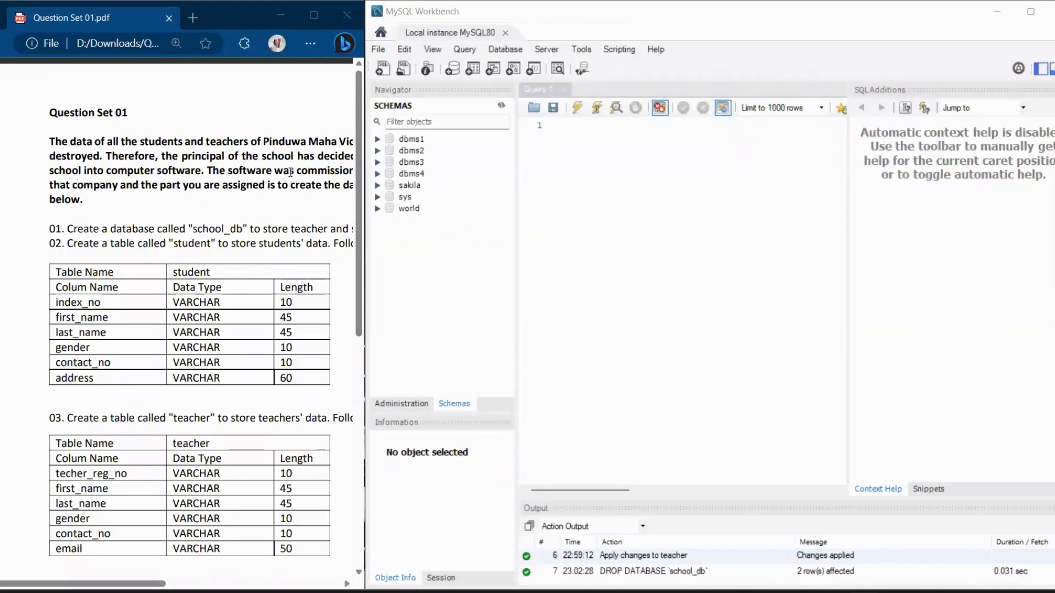
{"action": "mouse_move", "coordinate": [131, 583]}
{"action": "left_mouse_down"}
{"action": "mouse_move", "coordinate": [160, 584]}
{"action": "mouse_move", "coordinate": [135, 583]}
{"action": "left_mouse_up"}
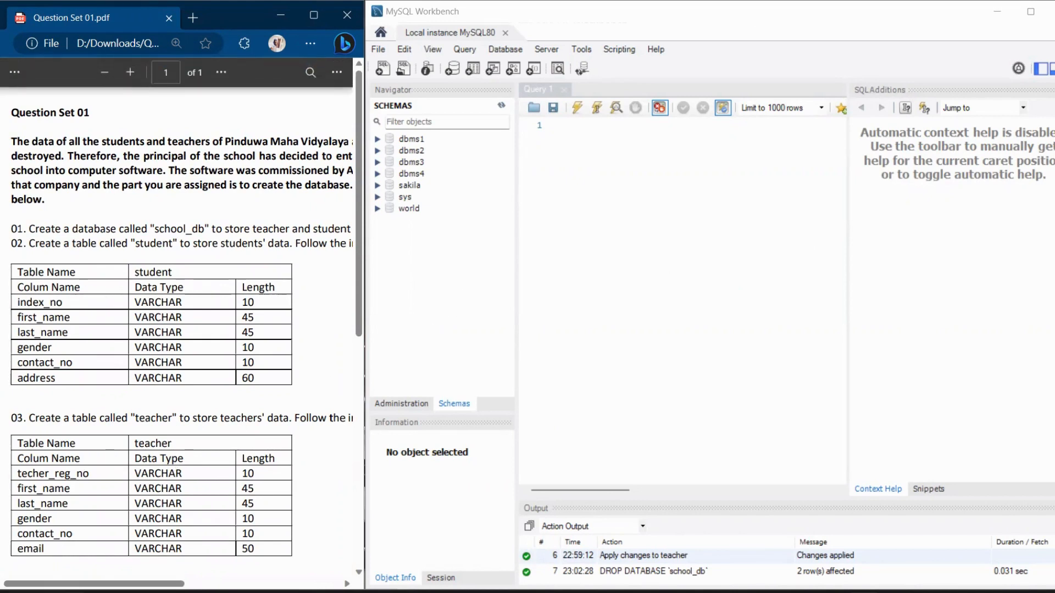
{"action": "mouse_move", "coordinate": [54, 585]}
{"action": "left_mouse_down"}
{"action": "mouse_move", "coordinate": [82, 585]}
{"action": "mouse_move", "coordinate": [54, 585]}
{"action": "left_mouse_up"}
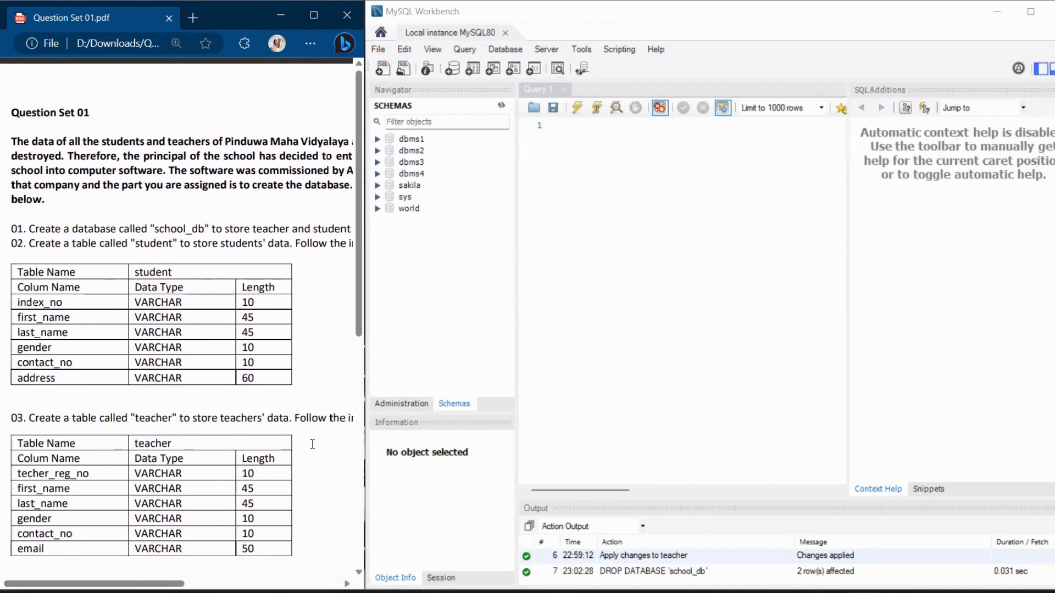
In MySQL Workbench, create a new schema named school_db and apply its SQL script to the server.
{"action": "left_click", "coordinate": [414, 300]}
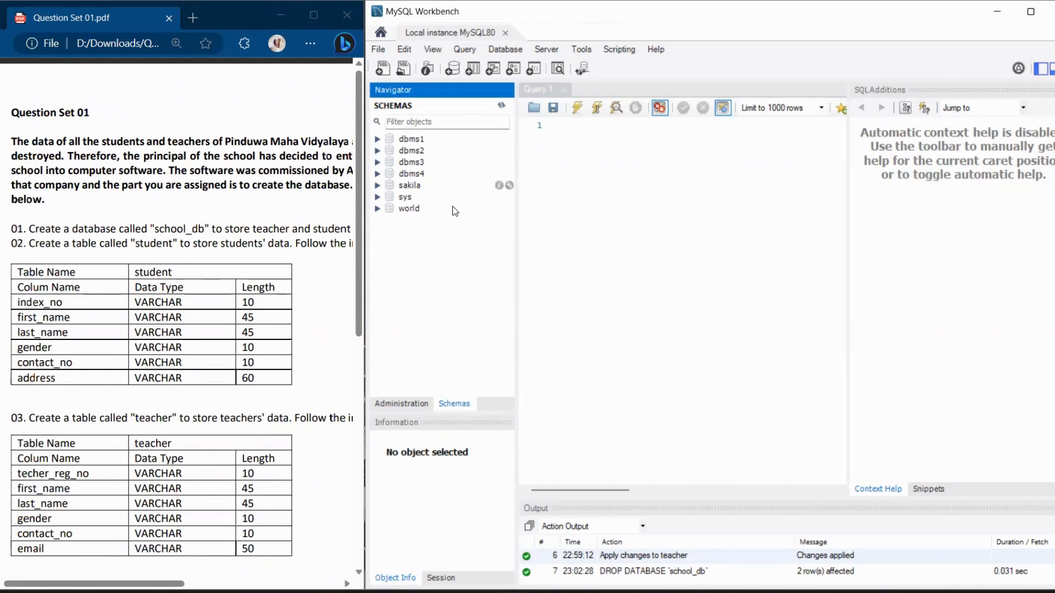
{"action": "right_click", "coordinate": [414, 252]}
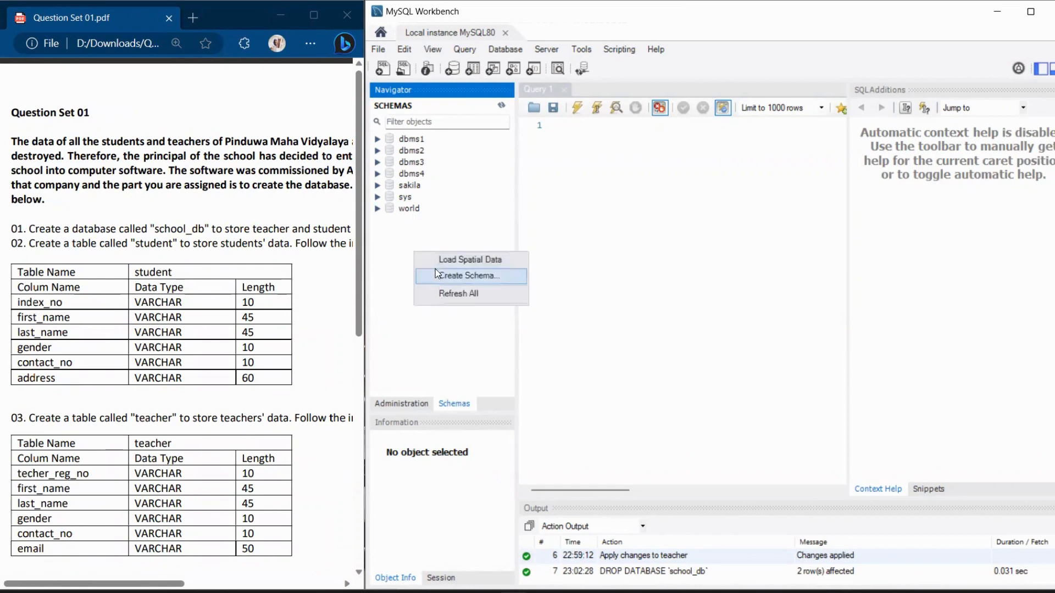
{"action": "left_click", "coordinate": [458, 273]}
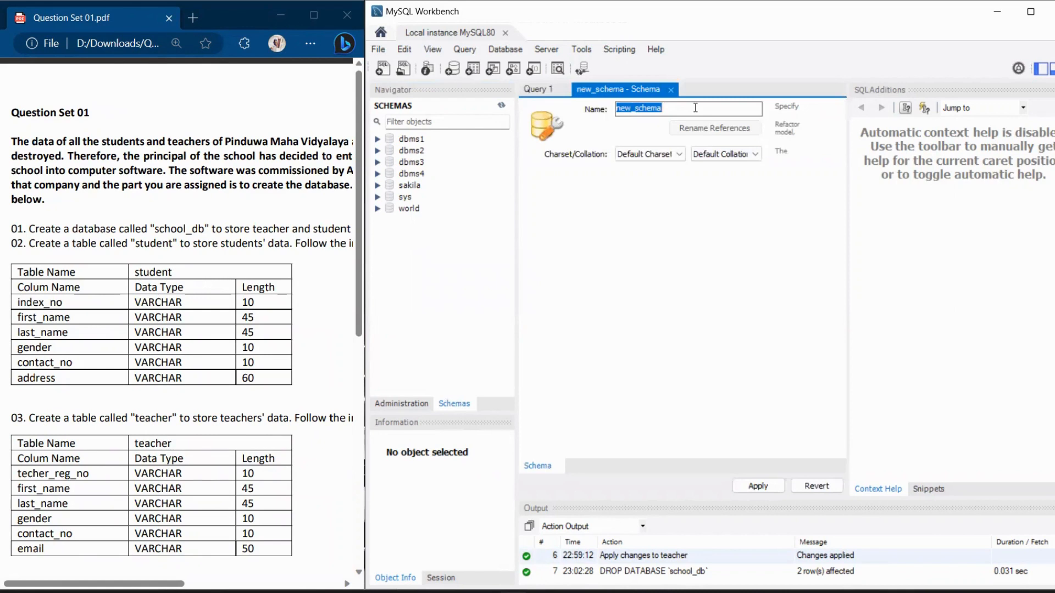
{"action": "type", "text": "sch"}
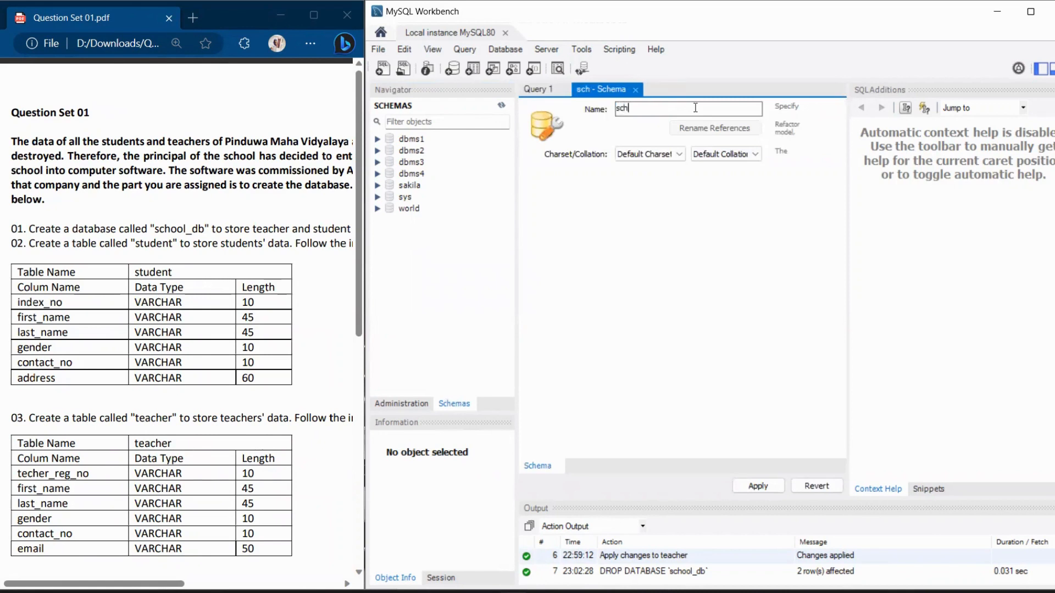
{"action": "type", "text": "ool_db"}
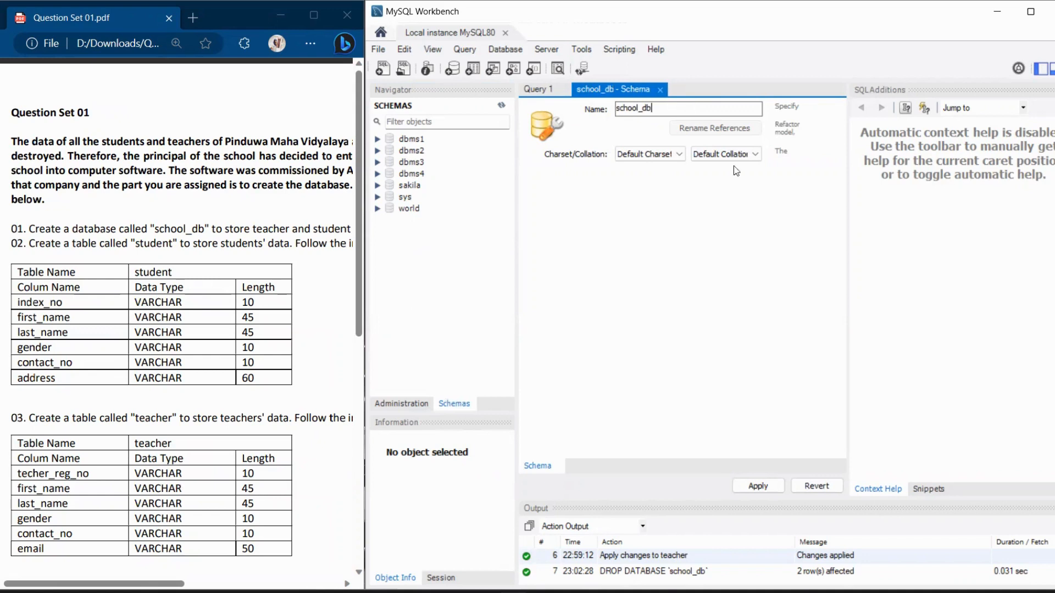
{"action": "left_click", "coordinate": [769, 487]}
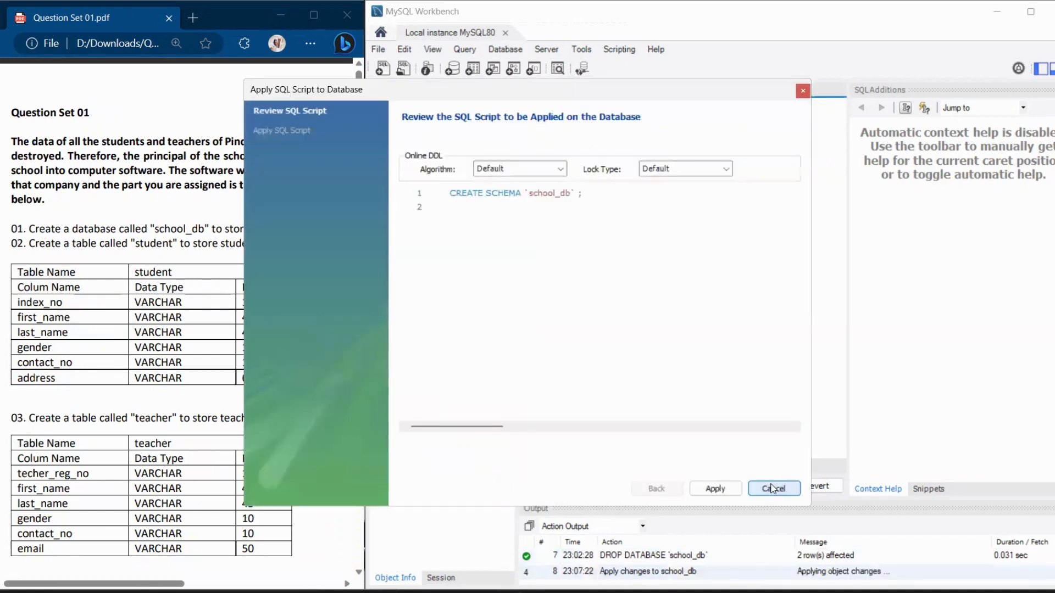
{"action": "left_click", "coordinate": [714, 488]}
{"action": "left_click", "coordinate": [712, 488]}
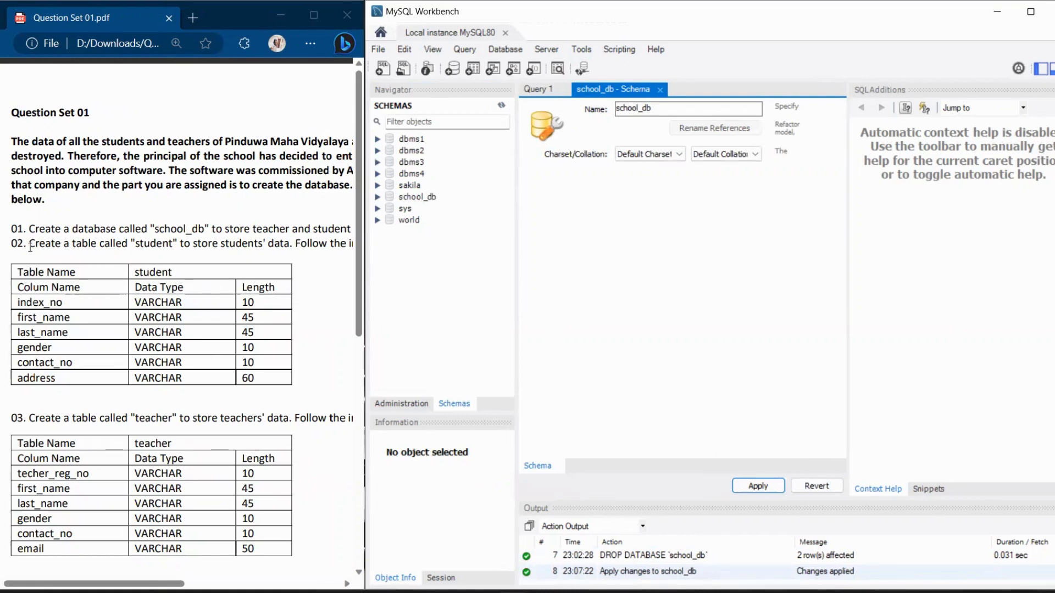
Start a new table definition in the school_db schema.
{"action": "left_click", "coordinate": [413, 201]}
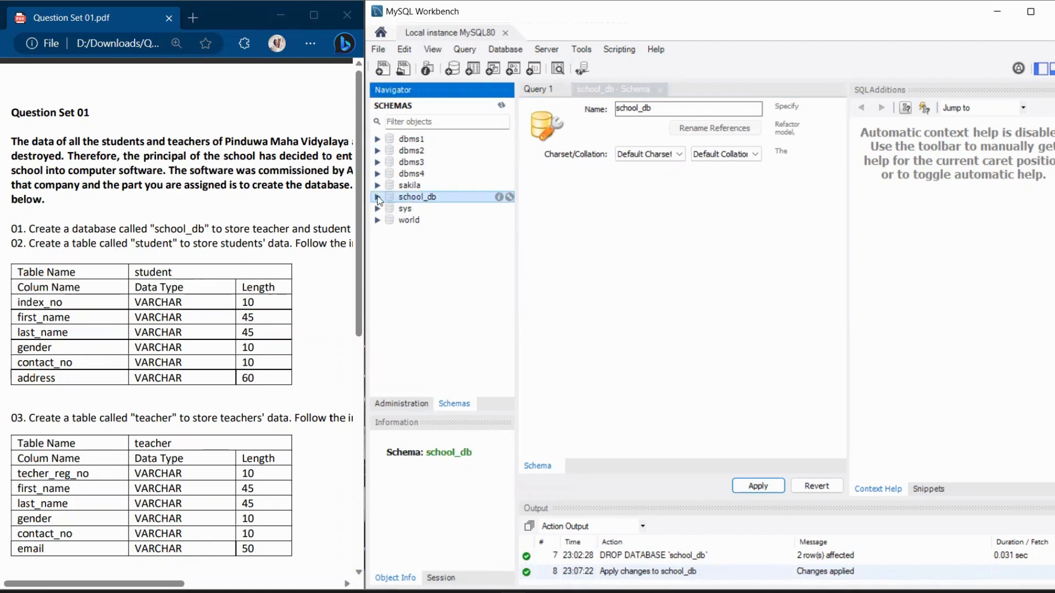
{"action": "left_click", "coordinate": [378, 197]}
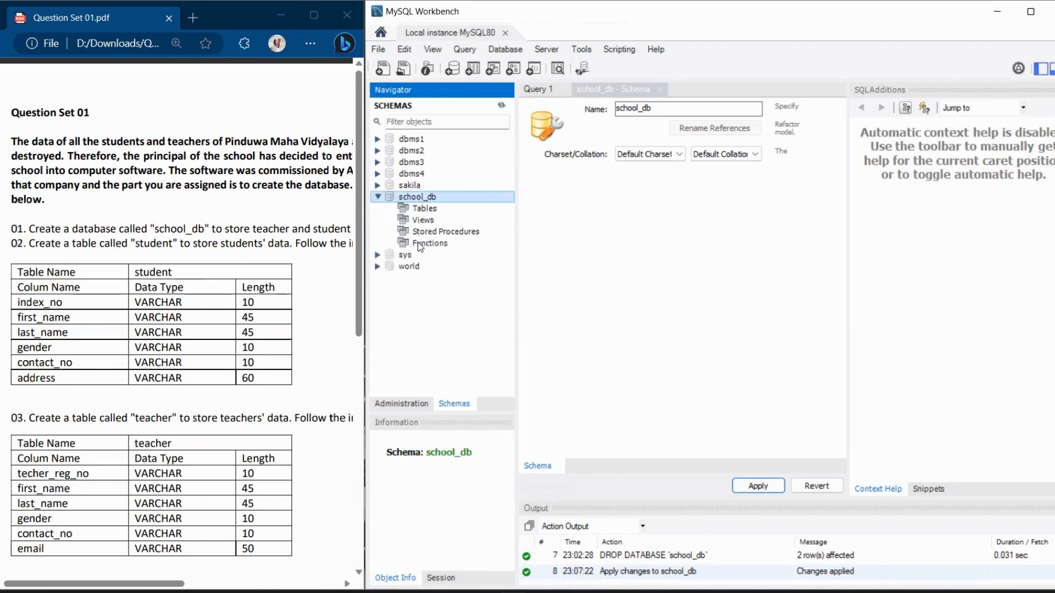
{"action": "left_click", "coordinate": [421, 213]}
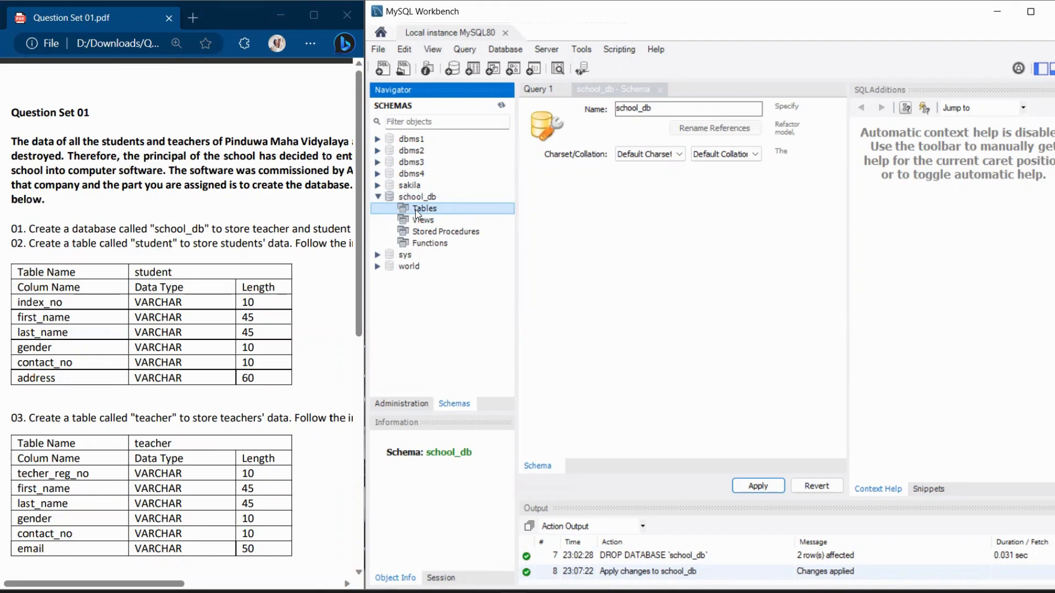
{"action": "right_click", "coordinate": [416, 210]}
{"action": "left_click", "coordinate": [456, 217]}
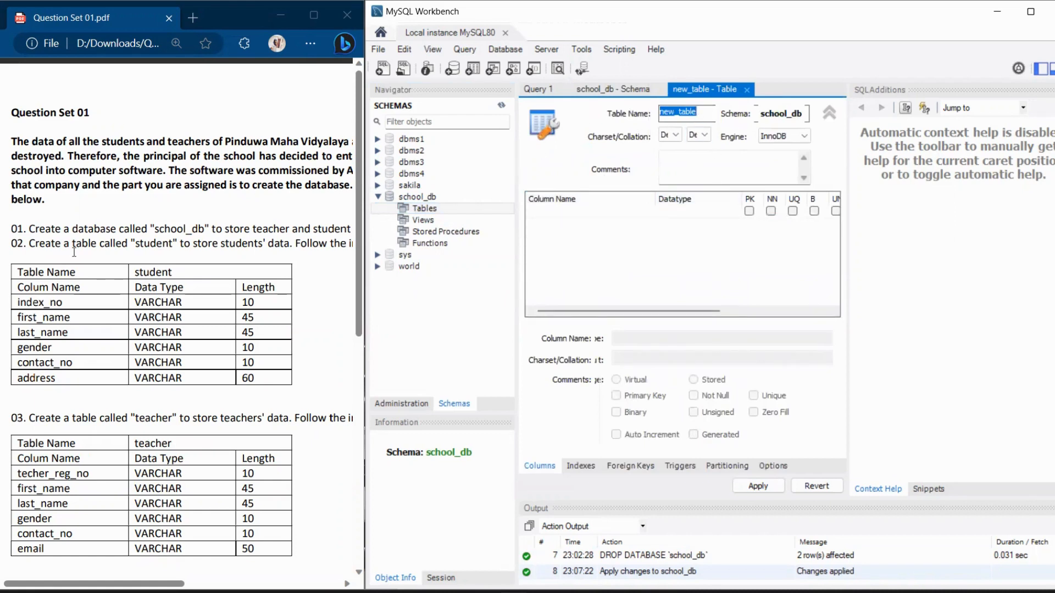
Name the new table student, all in lowercase, as given in the second question.
{"action": "left_click_drag", "start_coordinate": [136, 245], "coordinate": [169, 249]}
{"action": "double_click", "coordinate": [689, 114]}
{"action": "type", "text": "Student"}
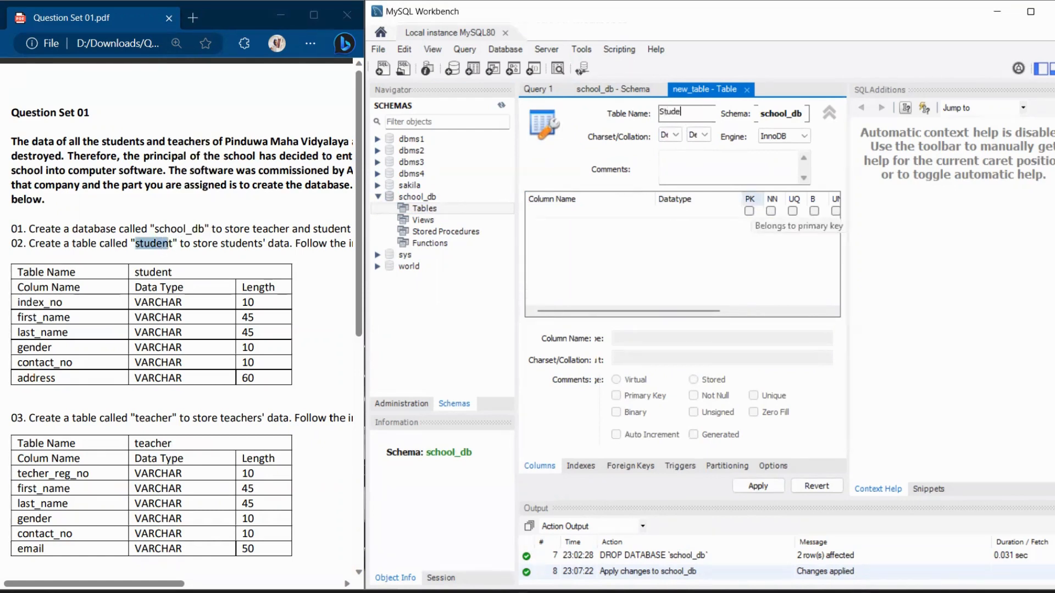
{"action": "key", "text": "Left"}
{"action": "key", "text": "Left"}
{"action": "key", "text": "Left"}
{"action": "key", "text": "Left"}
{"action": "key", "text": "Left"}
{"action": "key", "text": "Left"}
{"action": "key", "text": "BackSpace"}
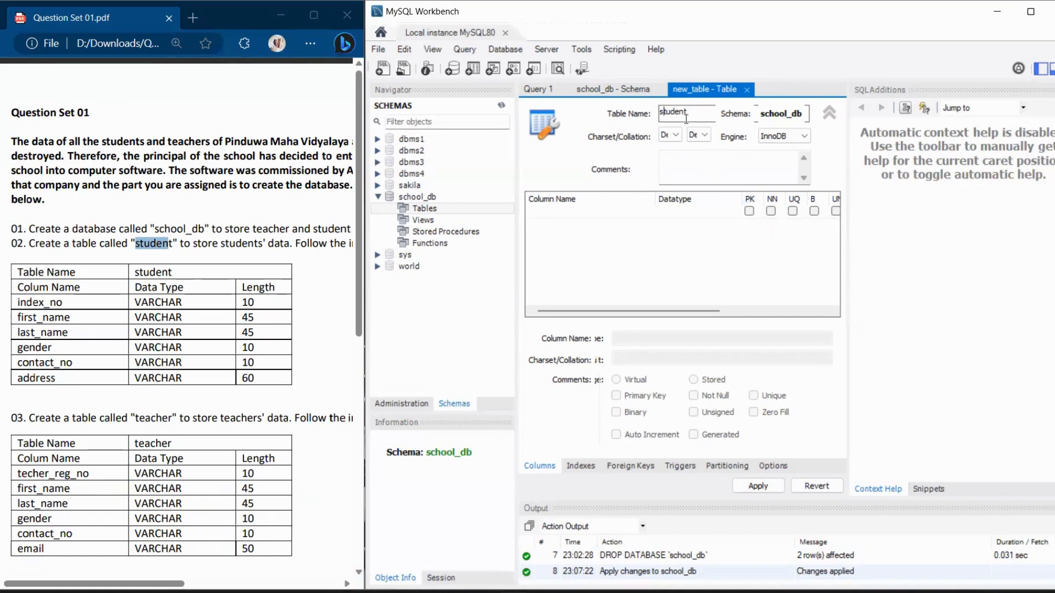
Add an index_no column to the student table with data type VARCHAR(10).
{"action": "left_click", "coordinate": [607, 214]}
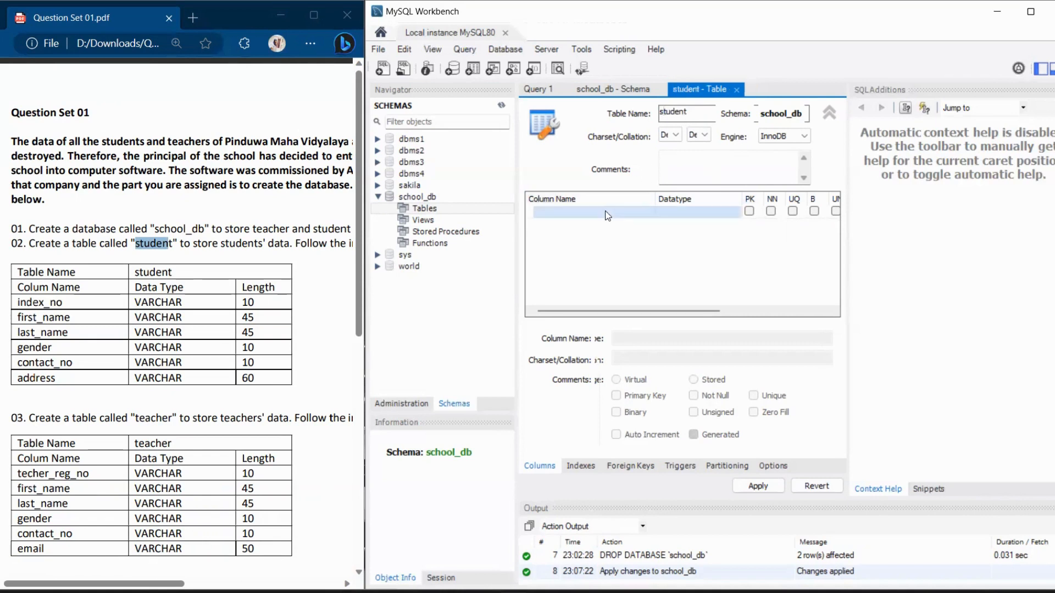
{"action": "left_click", "coordinate": [607, 212]}
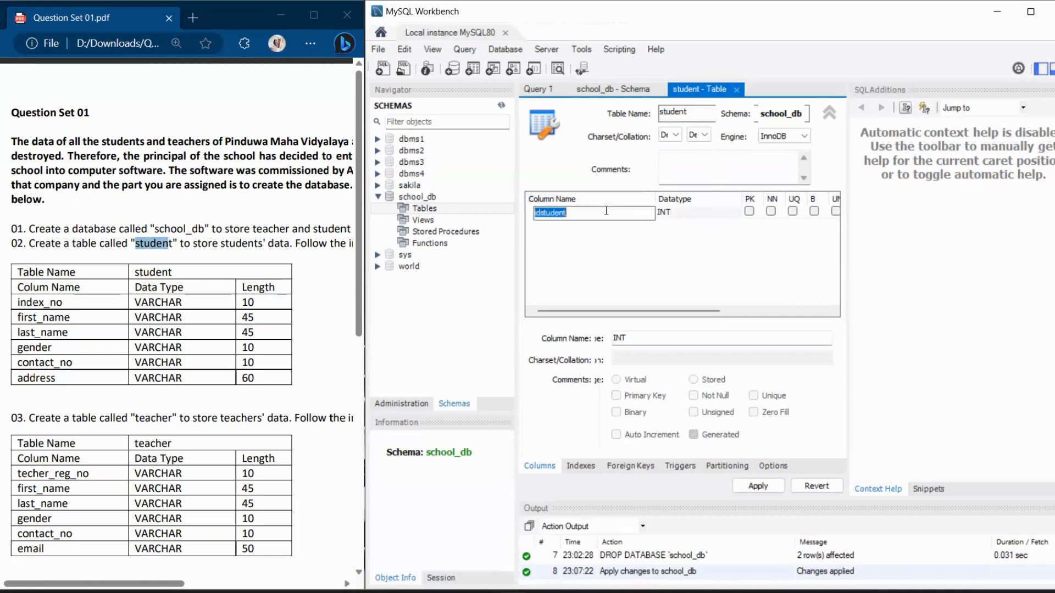
{"action": "type", "text": "index_no"}
{"action": "left_click", "coordinate": [697, 215]}
{"action": "left_click", "coordinate": [698, 215]}
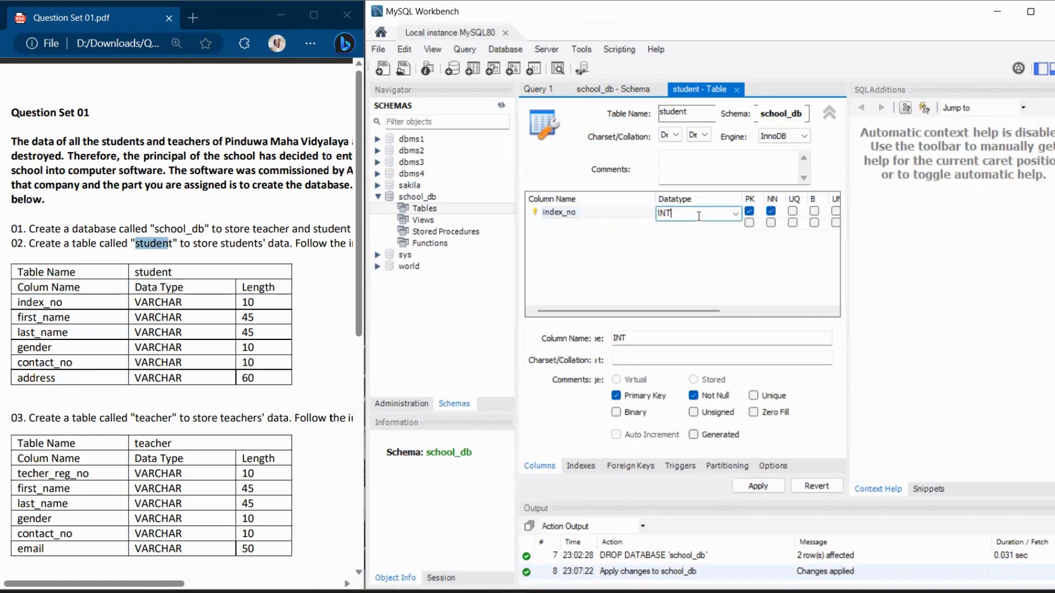
{"action": "left_click", "coordinate": [733, 215]}
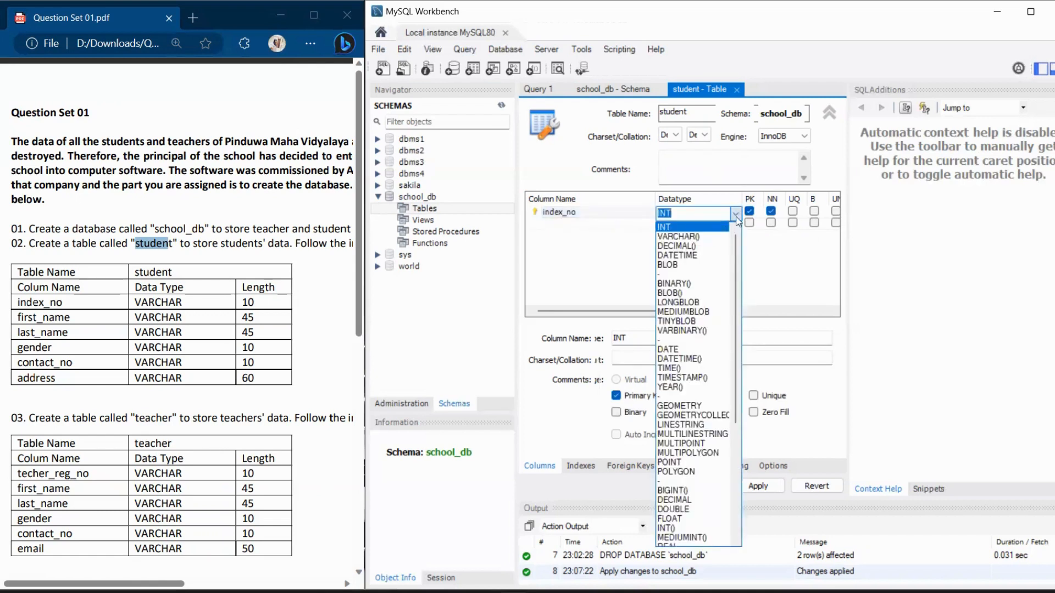
{"action": "left_click", "coordinate": [709, 236]}
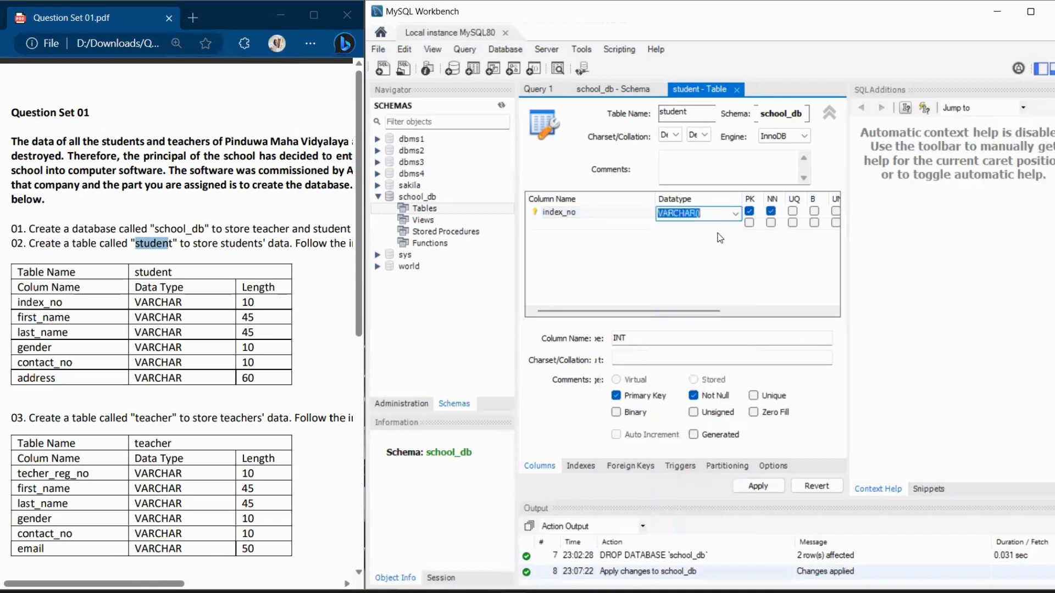
{"action": "type", "text": "10"}
Add first_name and last_name columns to the student table, both as VARCHAR(45).
{"action": "double_click", "coordinate": [610, 222]}
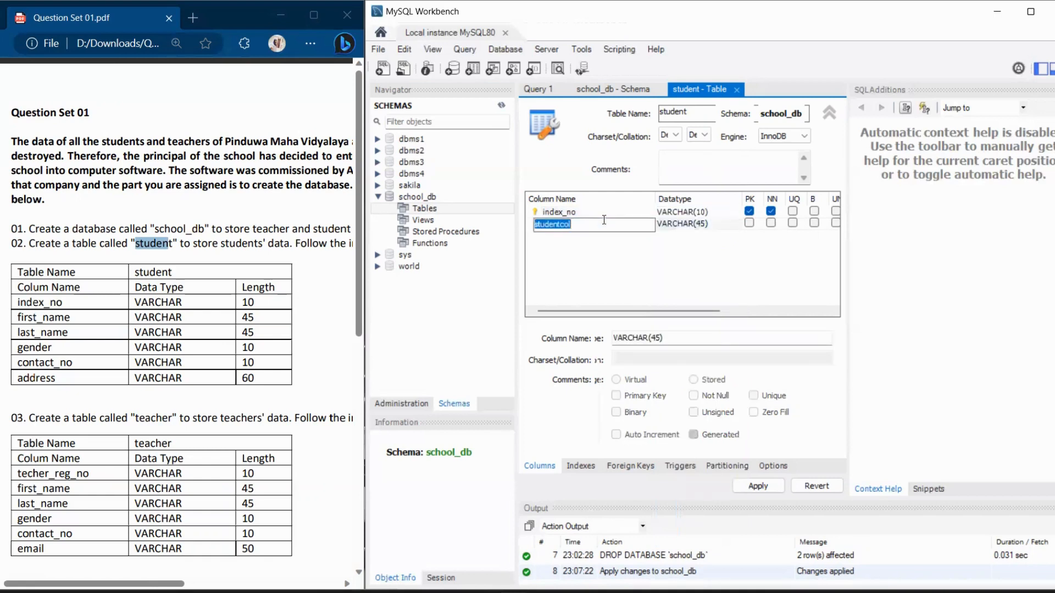
{"action": "type", "text": "first_name"}
{"action": "key", "text": "Return"}
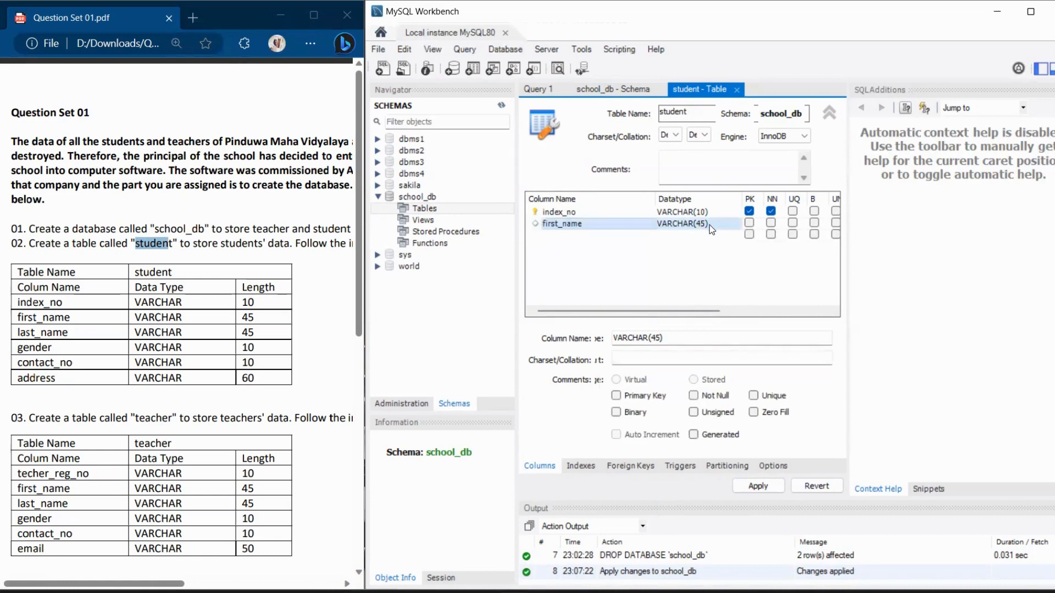
{"action": "left_click", "coordinate": [607, 240]}
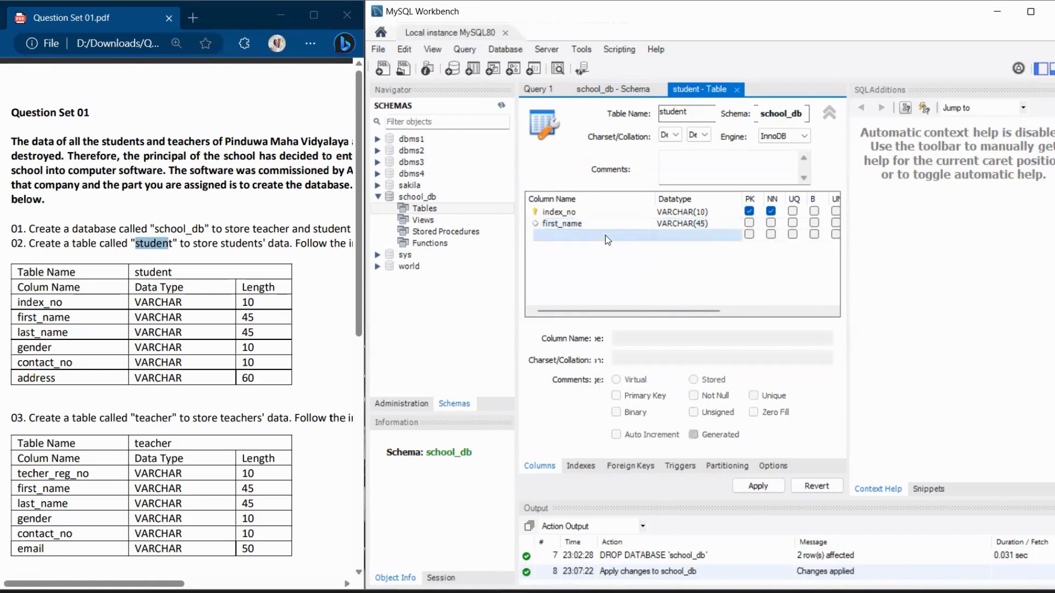
{"action": "left_click", "coordinate": [607, 240]}
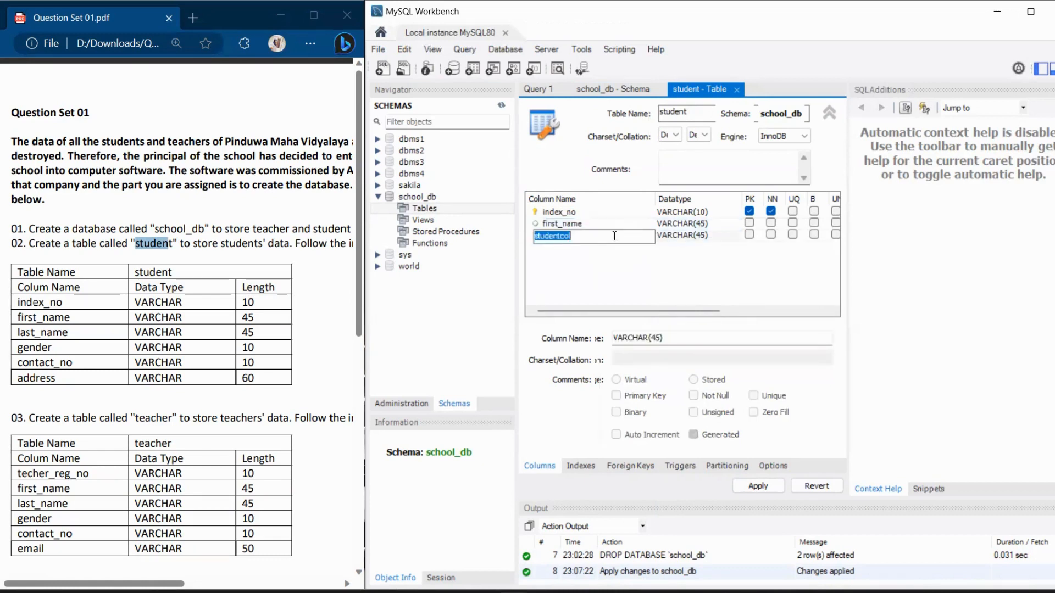
{"action": "type", "text": "last_name"}
Add a gender column to the student table with data type VARCHAR(10).
{"action": "left_click", "coordinate": [632, 248]}
{"action": "left_click", "coordinate": [609, 248]}
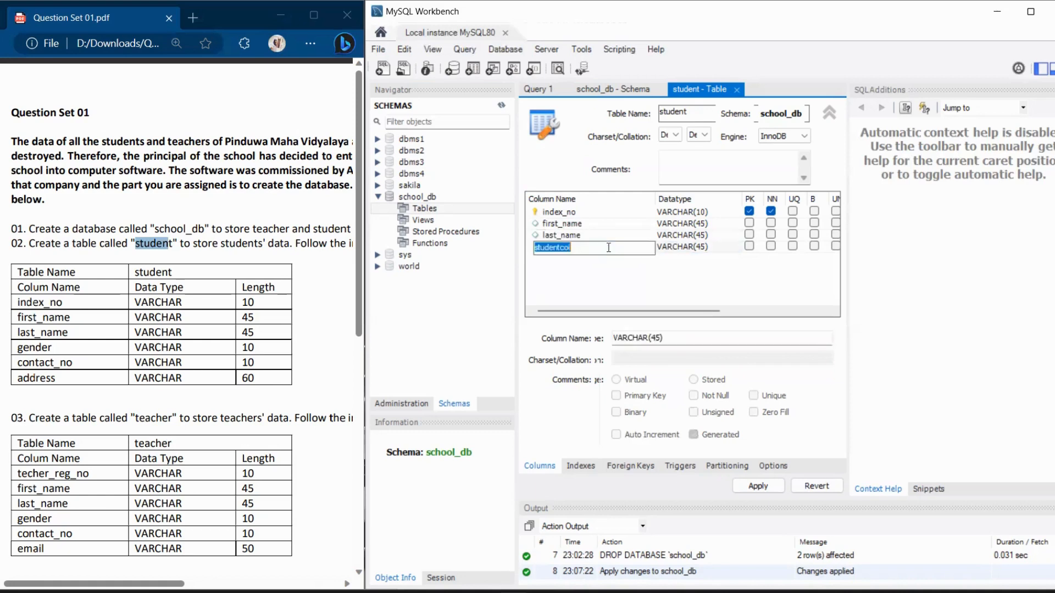
{"action": "type", "text": "gender"}
{"action": "left_click", "coordinate": [698, 252]}
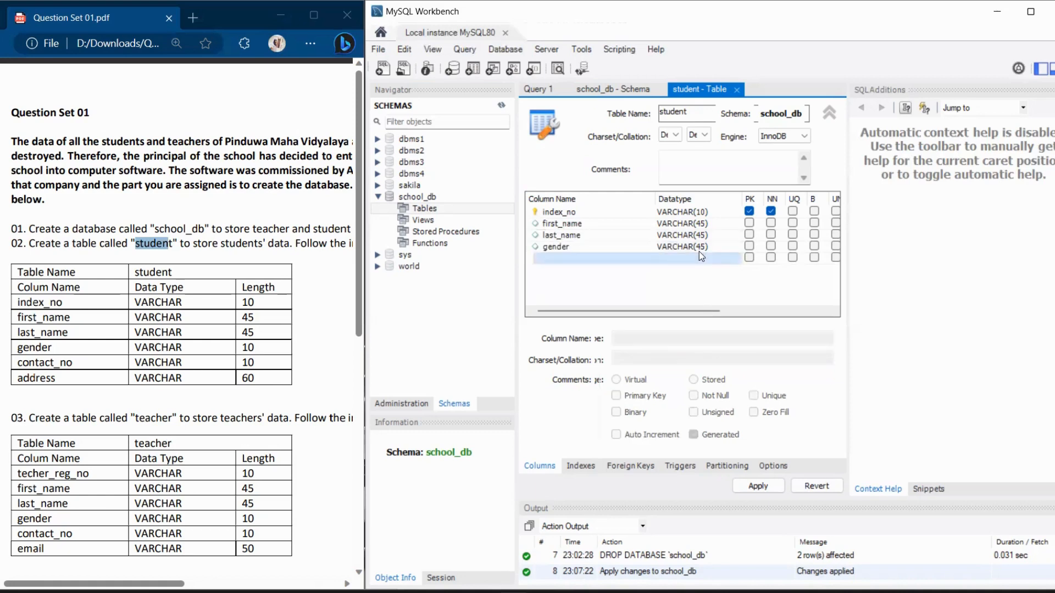
{"action": "left_click", "coordinate": [699, 249]}
{"action": "left_click", "coordinate": [706, 249]}
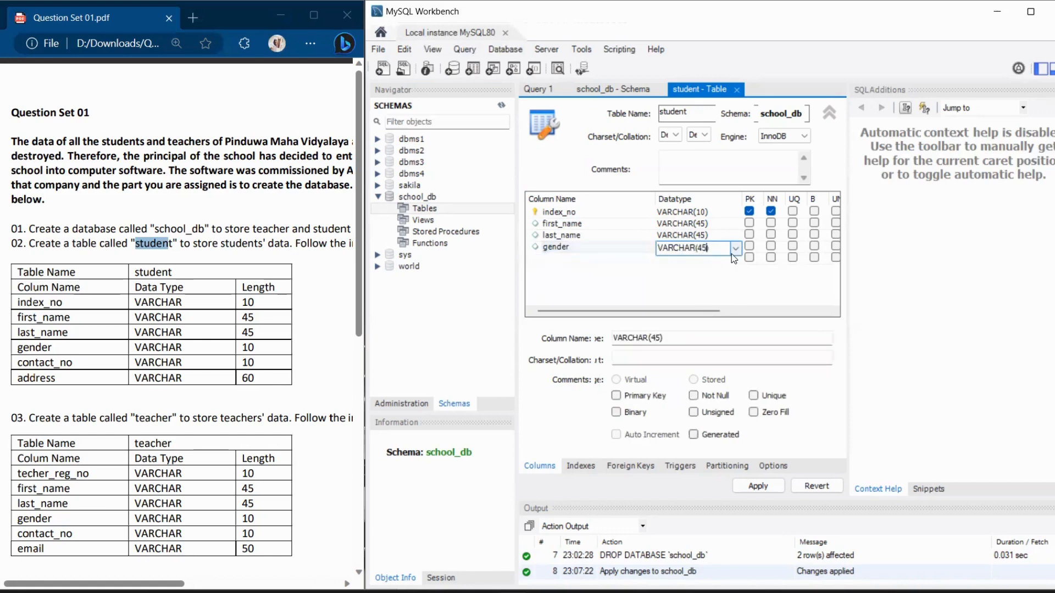
{"action": "key", "text": "BackSpace"}
Add a contact_no column to the student table with data type VARCHAR(10).
{"action": "left_click", "coordinate": [599, 257]}
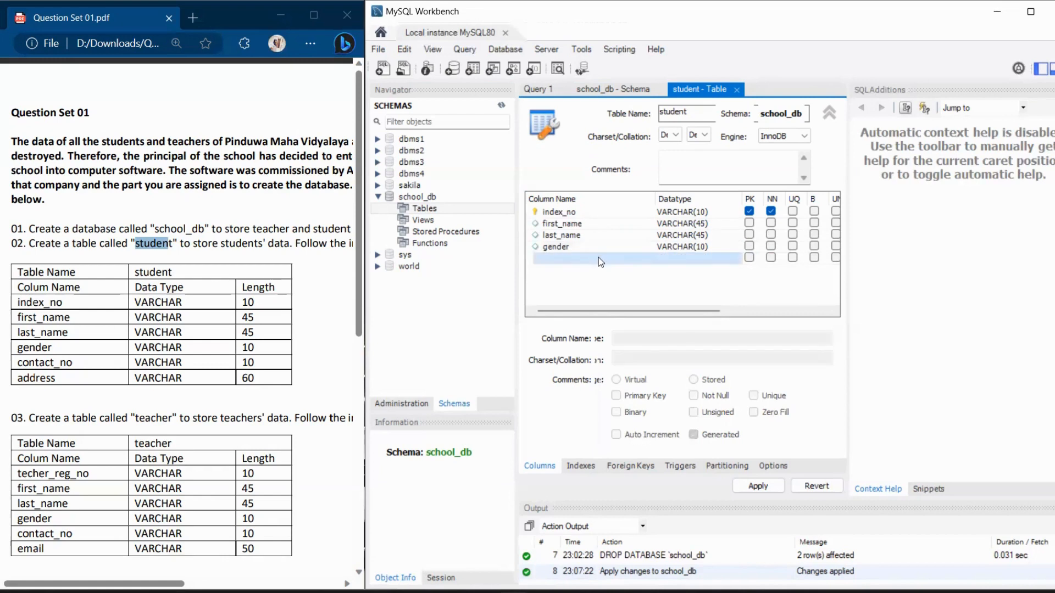
{"action": "left_click", "coordinate": [598, 257]}
{"action": "type", "text": "cont"}
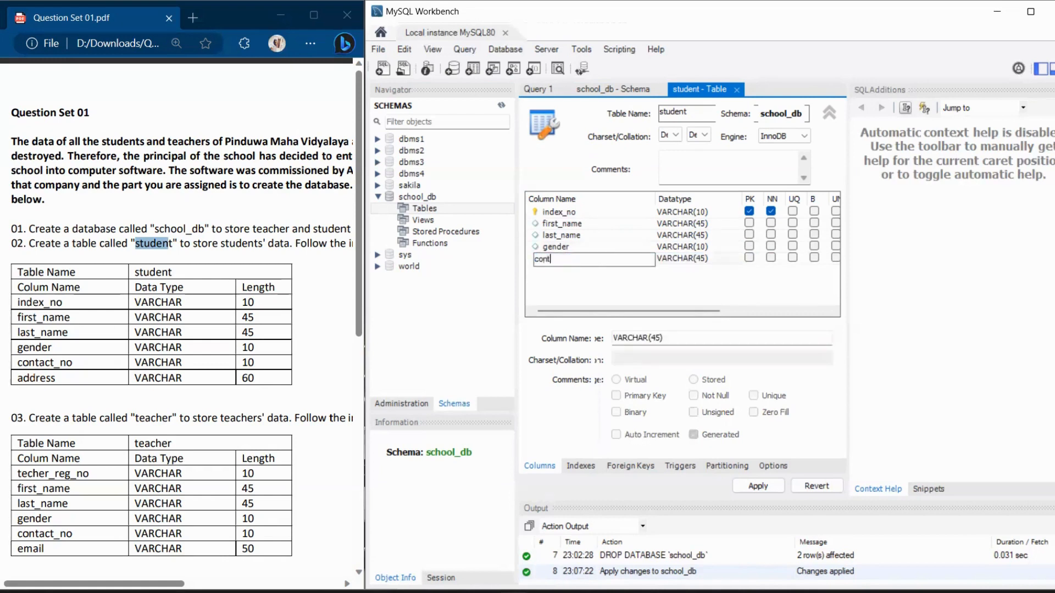
{"action": "type", "text": "act_no"}
{"action": "left_click", "coordinate": [702, 258]}
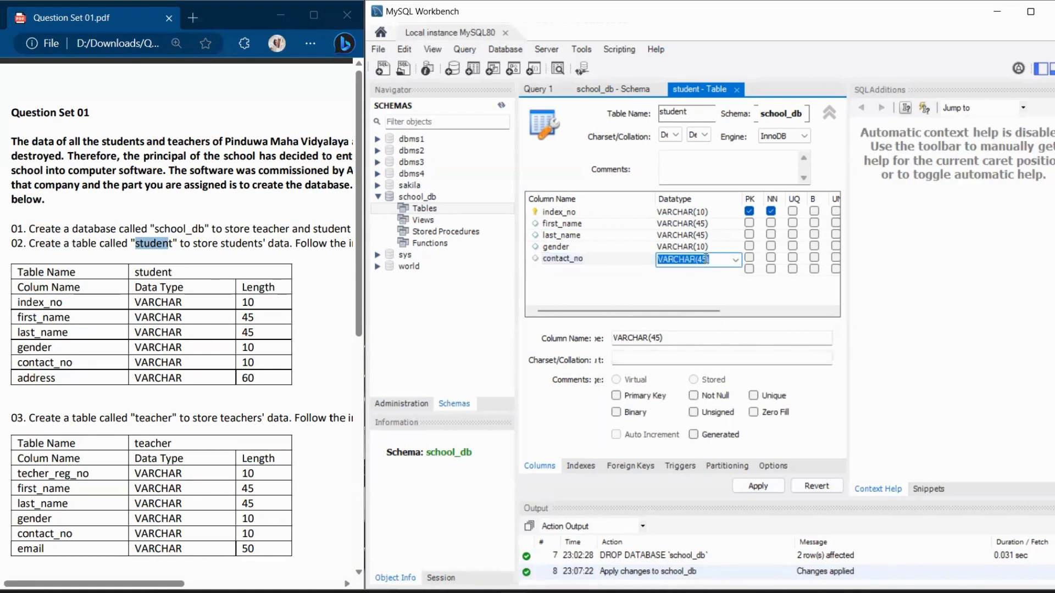
{"action": "left_click", "coordinate": [706, 259]}
{"action": "key", "text": "BackSpace"}
{"action": "key", "text": "BackSpace"}
{"action": "type", "text": "10"}
Add an address column to the student table with data type VARCHAR(60).
{"action": "double_click", "coordinate": [620, 267]}
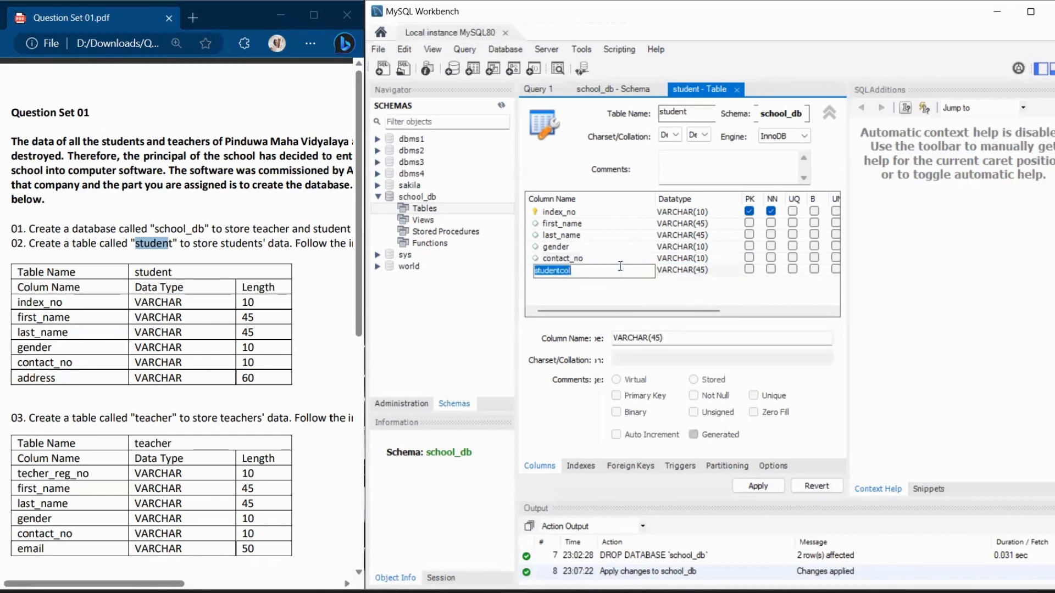
{"action": "type", "text": "address"}
{"action": "double_click", "coordinate": [711, 267]}
{"action": "left_click", "coordinate": [707, 276]}
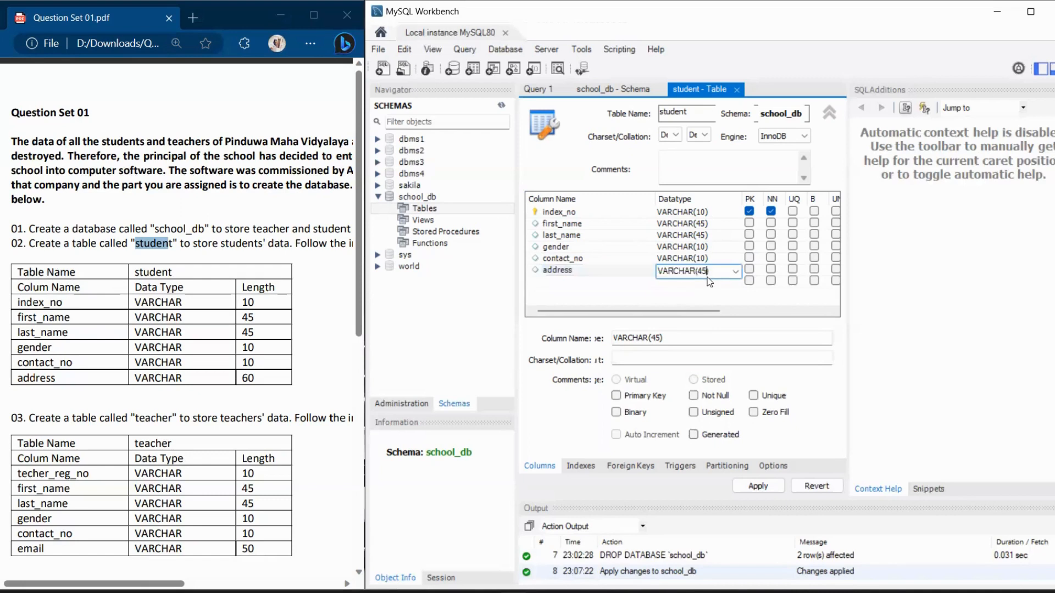
{"action": "key", "text": "BackSpace"}
{"action": "key", "text": "BackSpace"}
{"action": "type", "text": "60"}
Apply the student table's creation script to school_db and show the new table's column information from the schema tree.
{"action": "left_click", "coordinate": [759, 487]}
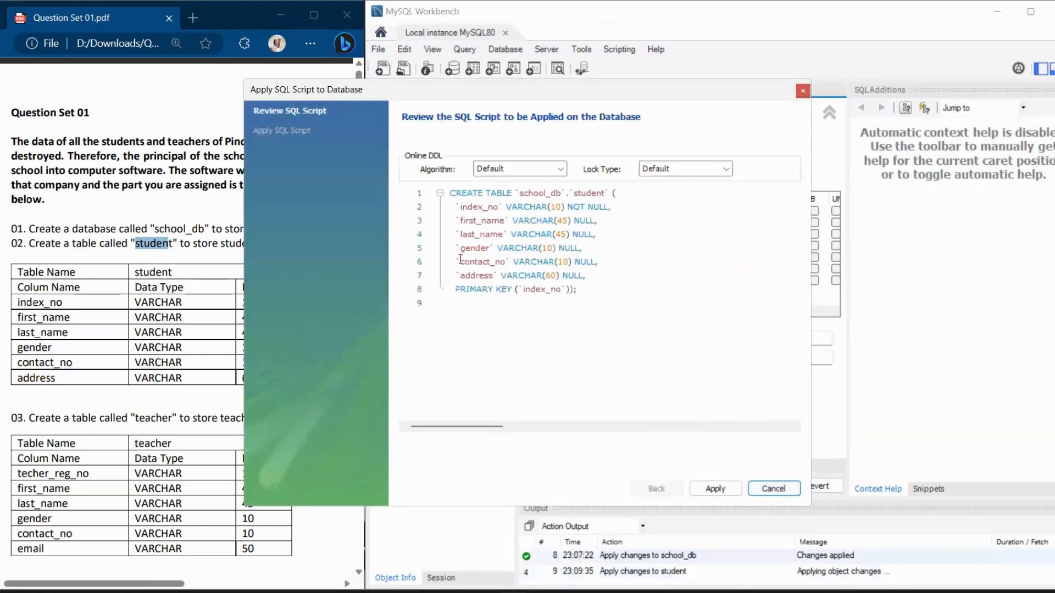
{"action": "left_click", "coordinate": [707, 489]}
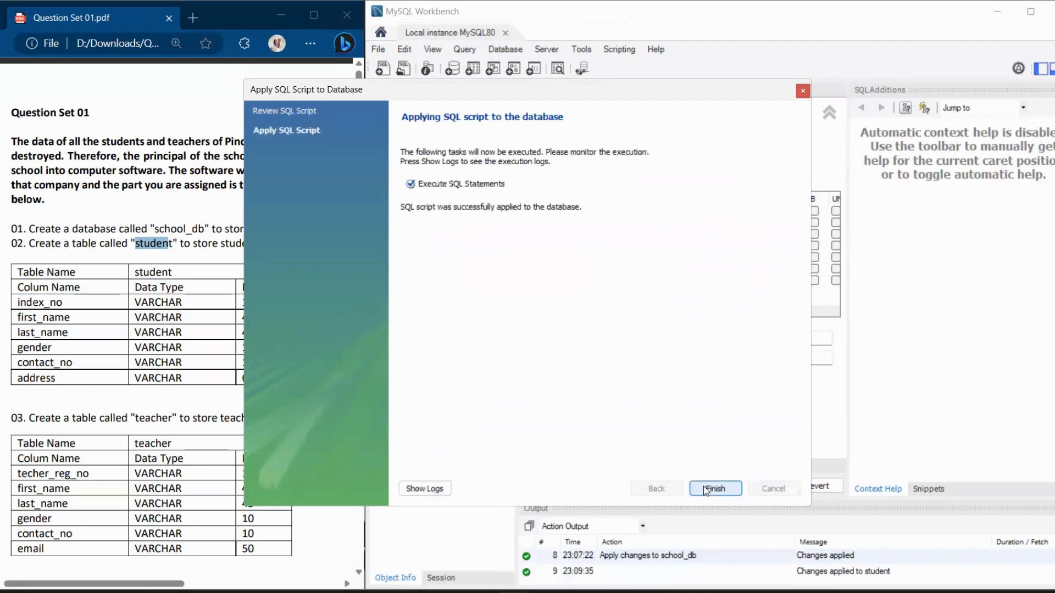
{"action": "left_click", "coordinate": [739, 487]}
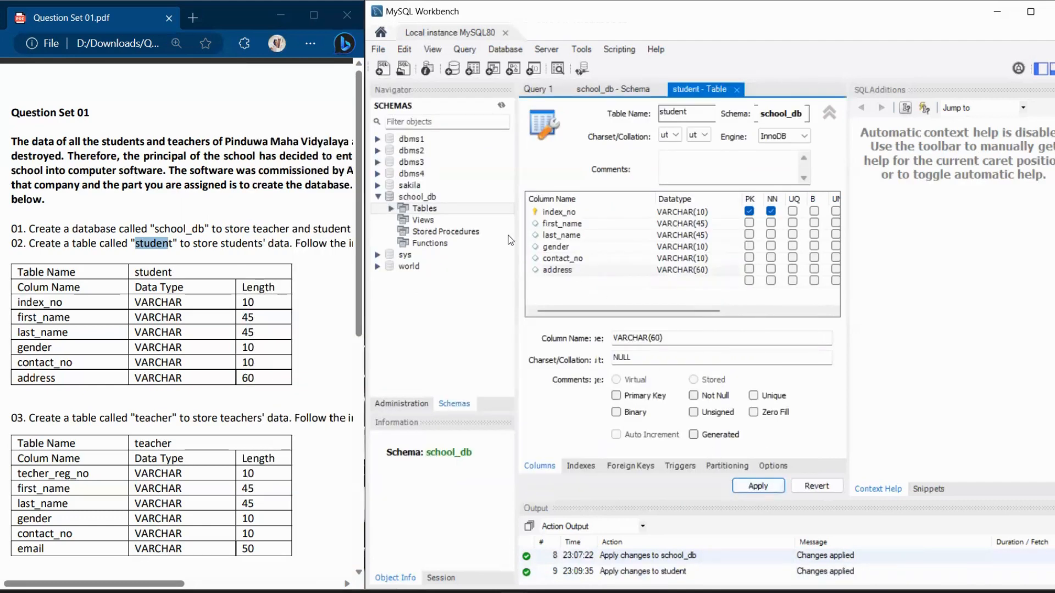
{"action": "left_click", "coordinate": [393, 210]}
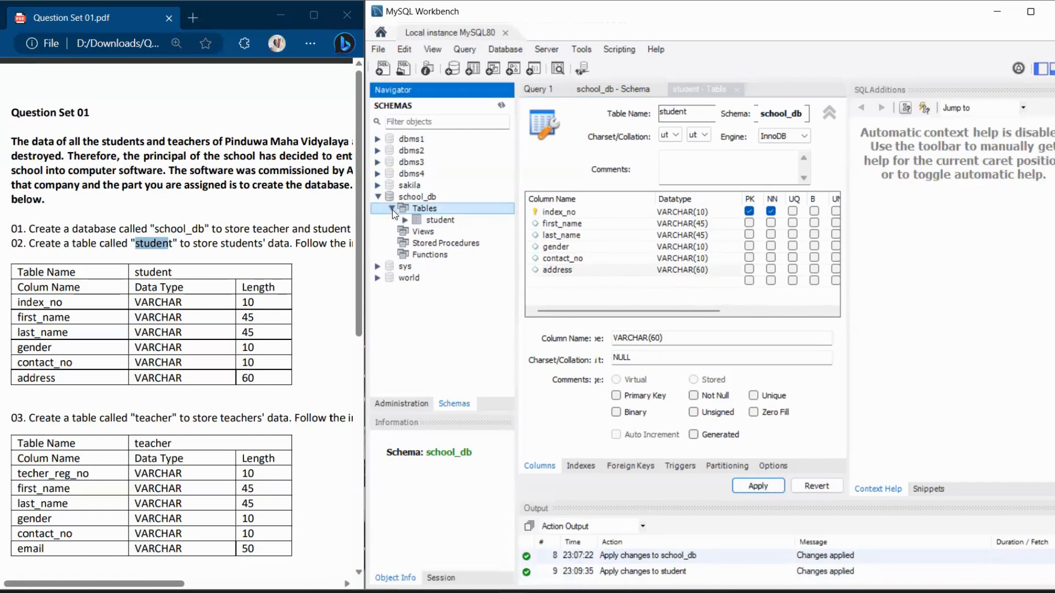
{"action": "left_click", "coordinate": [436, 221]}
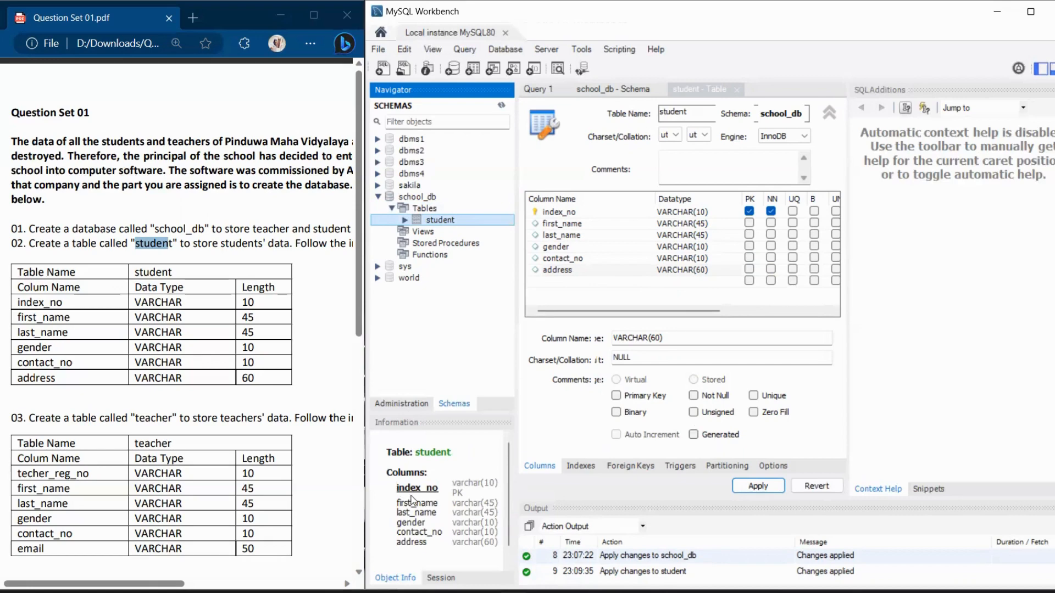
Start a new table in school_db and name it teacher, as question 03 specifies.
{"action": "scroll", "coordinate": [29, 267], "scroll_direction": "down", "scroll_amount": 3}
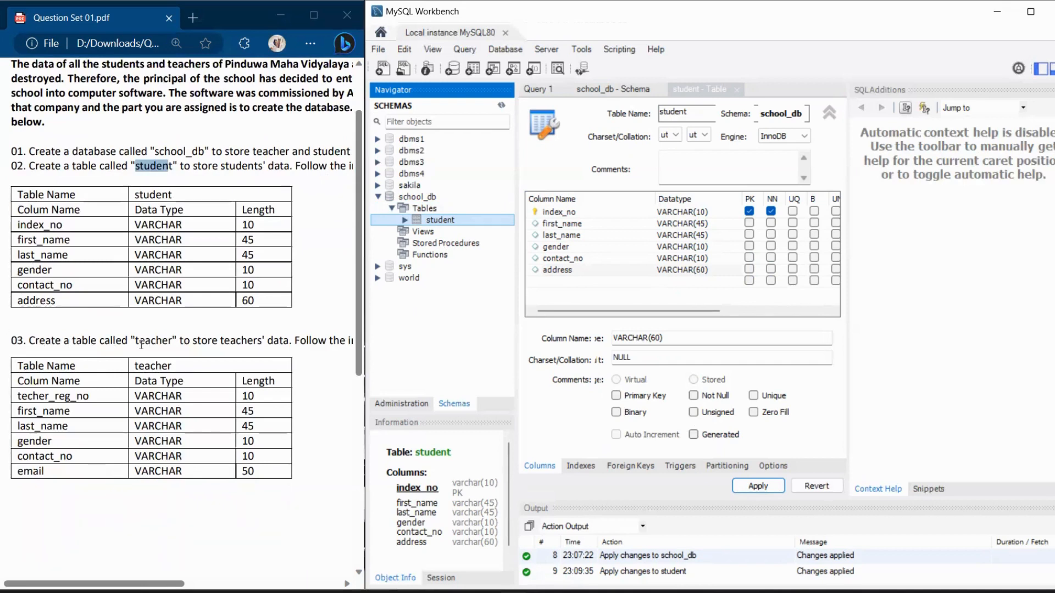
{"action": "left_click_drag", "start_coordinate": [132, 341], "coordinate": [178, 341]}
{"action": "left_click", "coordinate": [207, 357]}
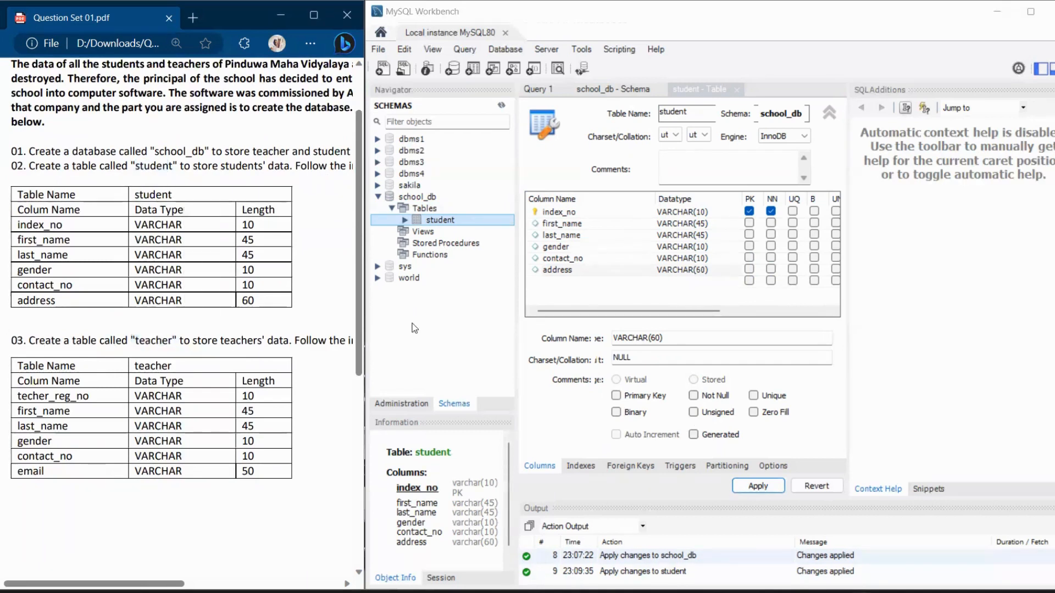
{"action": "left_click", "coordinate": [438, 208]}
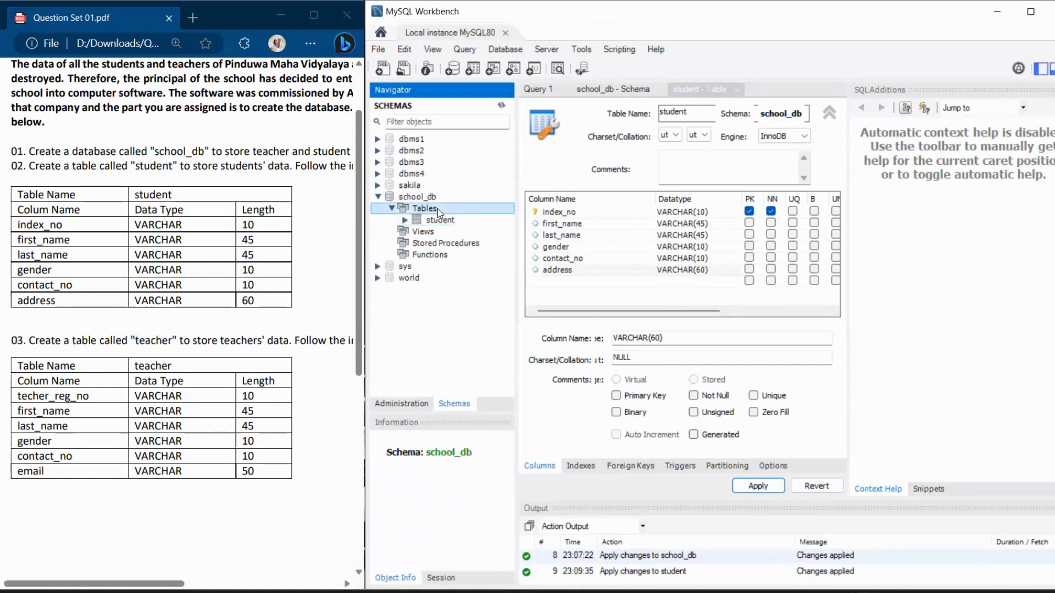
{"action": "right_click", "coordinate": [438, 209]}
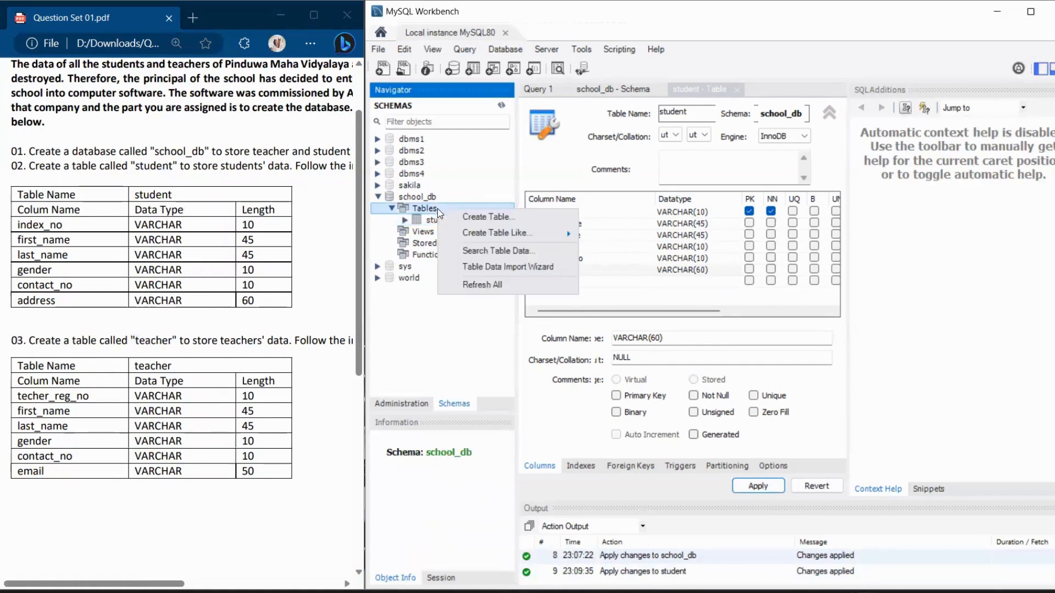
{"action": "left_click", "coordinate": [476, 218]}
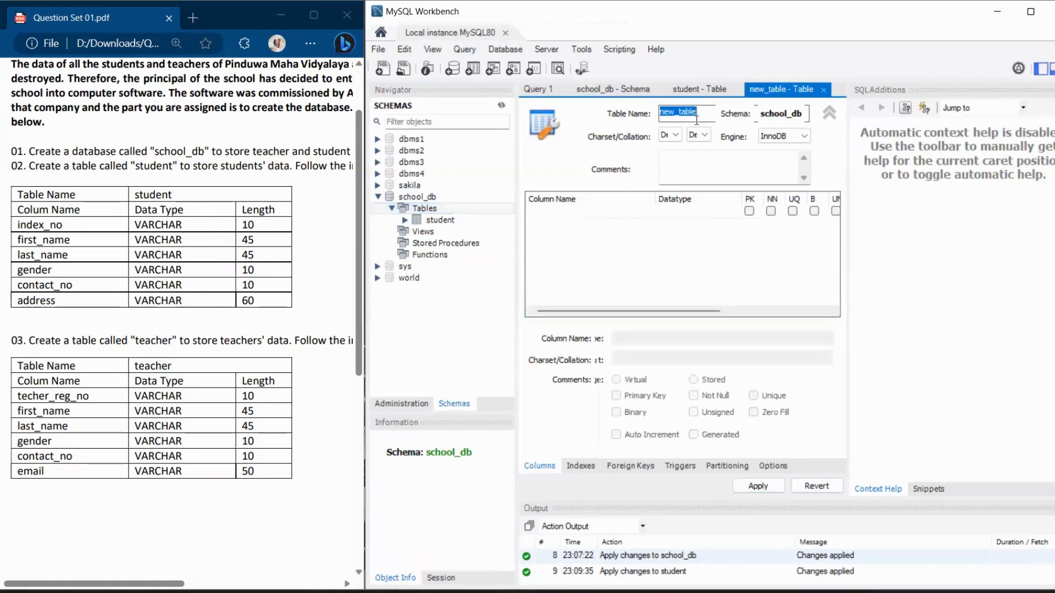
{"action": "type", "text": "teacher"}
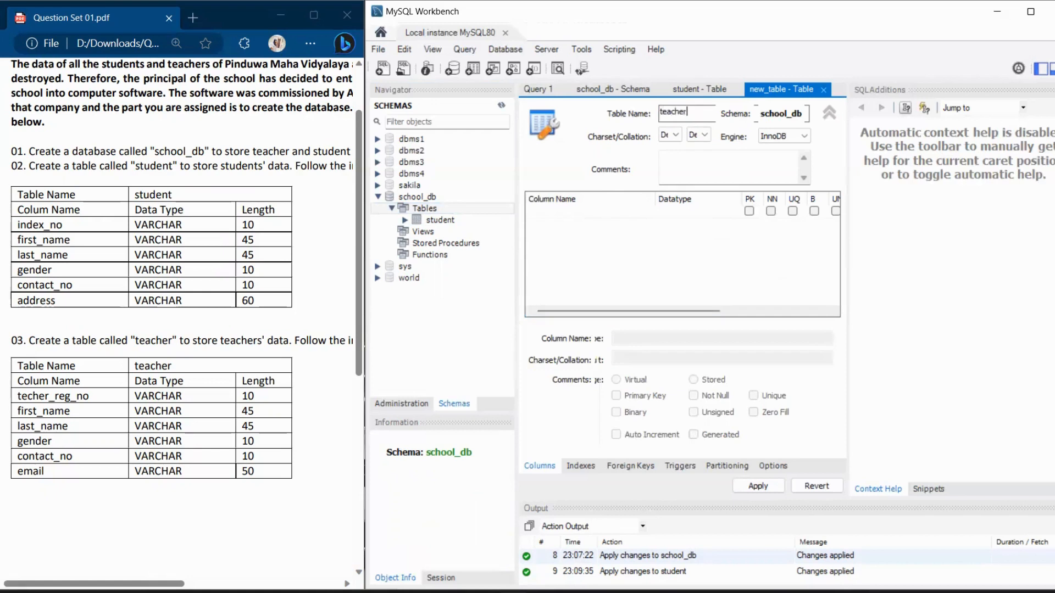
Add the teacher table's first column as primary key and name it teacher_reg_no.
{"action": "double_click", "coordinate": [620, 212]}
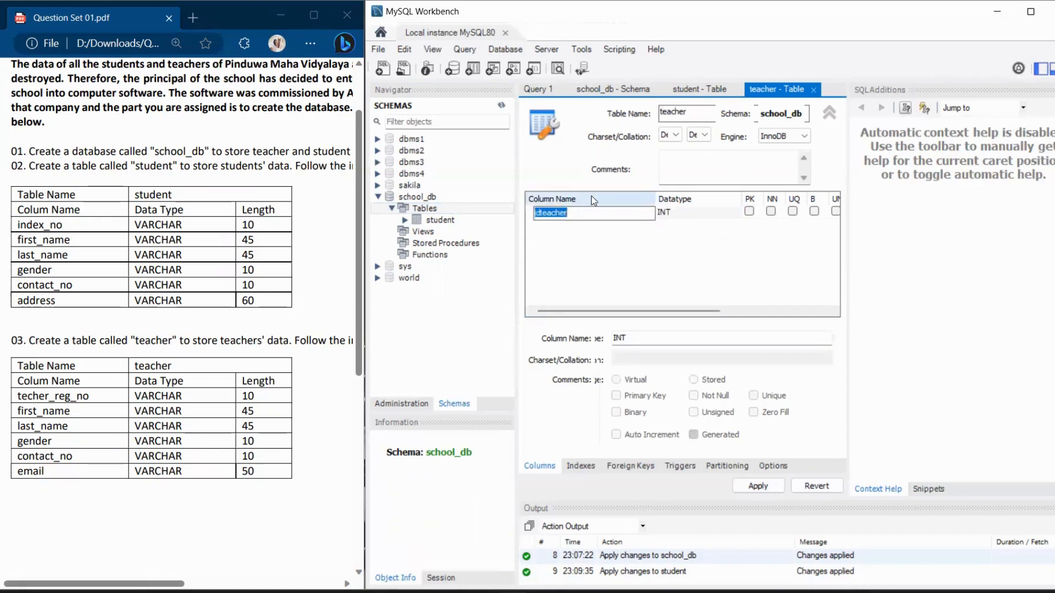
{"action": "left_click", "coordinate": [609, 219]}
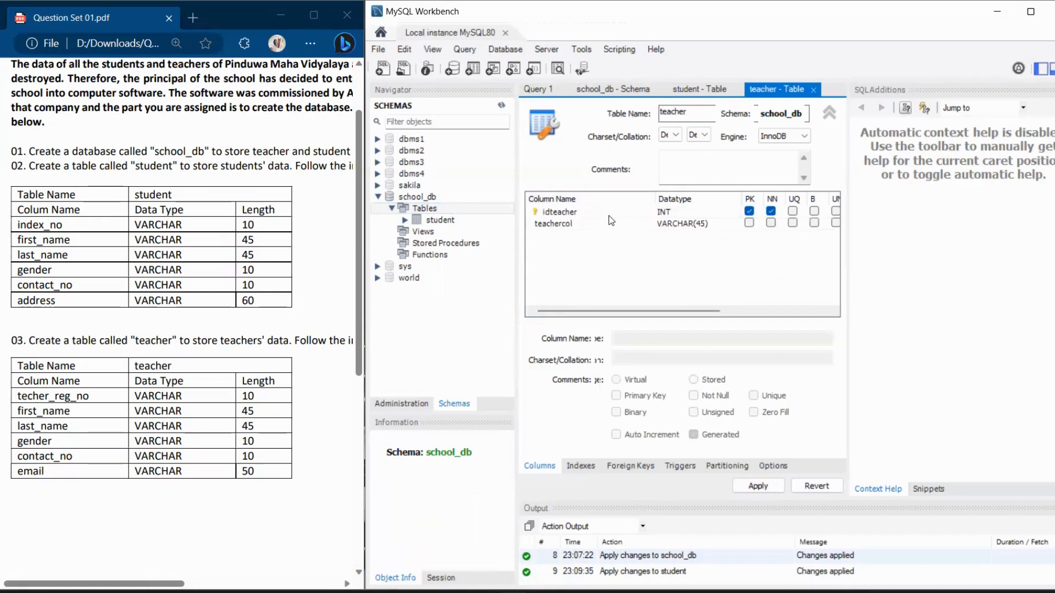
{"action": "left_click", "coordinate": [608, 216]}
{"action": "double_click", "coordinate": [606, 213]}
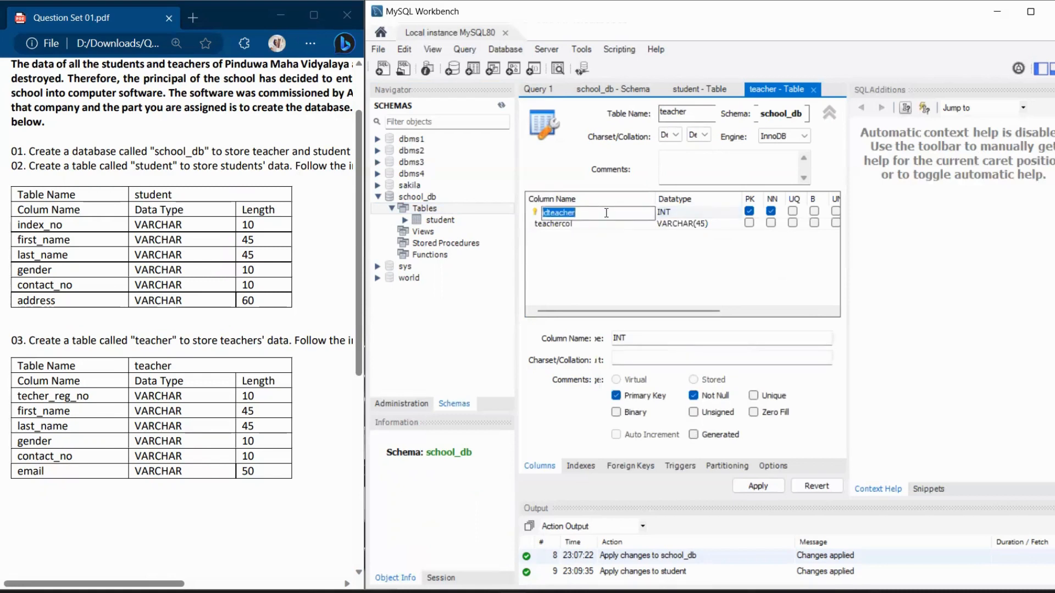
{"action": "type", "text": "teacher_"}
{"action": "type", "text": "reg"}
{"action": "type", "text": "-no"}
{"action": "key", "text": "BackSpace"}
{"action": "key", "text": "BackSpace"}
{"action": "key", "text": "BackSpace"}
{"action": "type", "text": "_no"}
Set the data type of the teacher_reg_no column to VARCHAR(10).
{"action": "left_click", "coordinate": [713, 213]}
{"action": "left_click", "coordinate": [735, 213]}
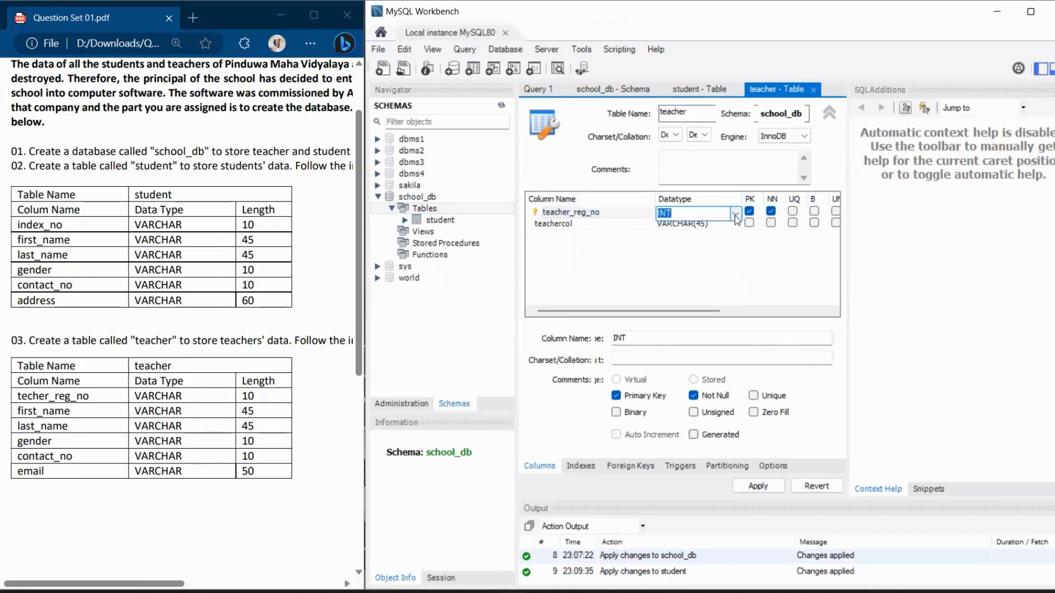
{"action": "left_click", "coordinate": [720, 249]}
{"action": "left_click", "coordinate": [735, 214]}
{"action": "scroll", "coordinate": [706, 239], "scroll_direction": "up", "scroll_amount": 1}
{"action": "left_click", "coordinate": [705, 237]}
{"action": "type", "text": "10"}
Add first_name and last_name columns to the teacher table, both as VARCHAR(45).
{"action": "double_click", "coordinate": [588, 227]}
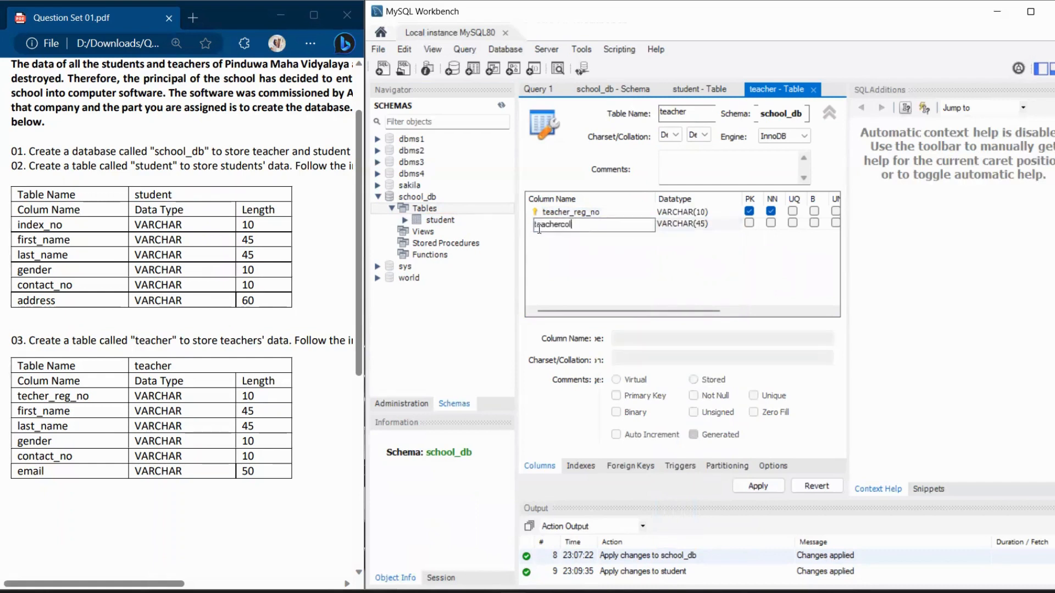
{"action": "double_click", "coordinate": [592, 227]}
{"action": "type", "text": "first_nma"}
{"action": "key", "text": "BackSpace"}
{"action": "key", "text": "BackSpace"}
{"action": "type", "text": "ame"}
{"action": "left_click", "coordinate": [710, 223]}
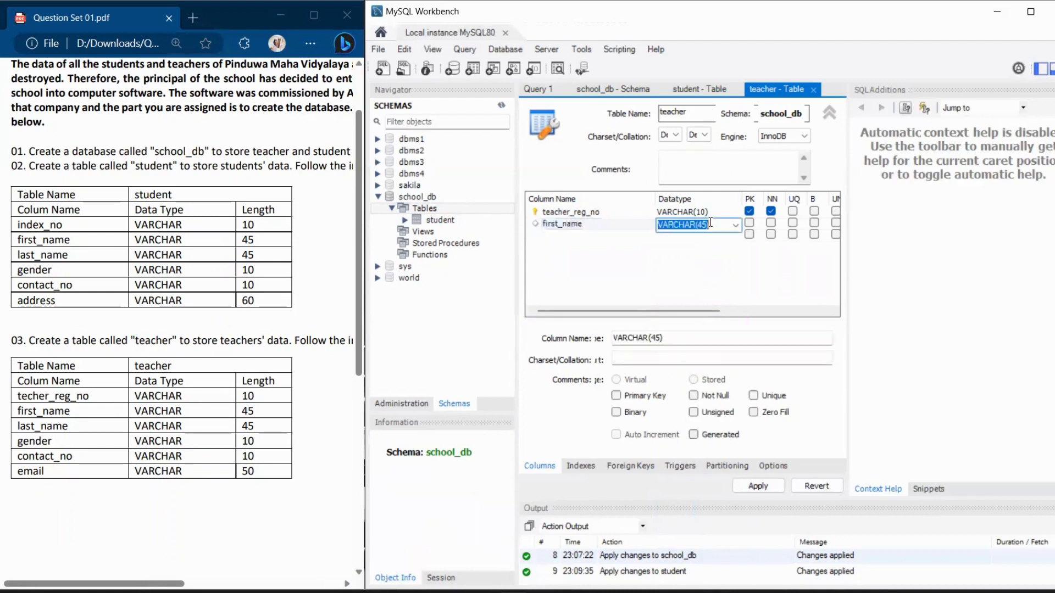
{"action": "left_click", "coordinate": [601, 236]}
{"action": "type", "text": "las"}
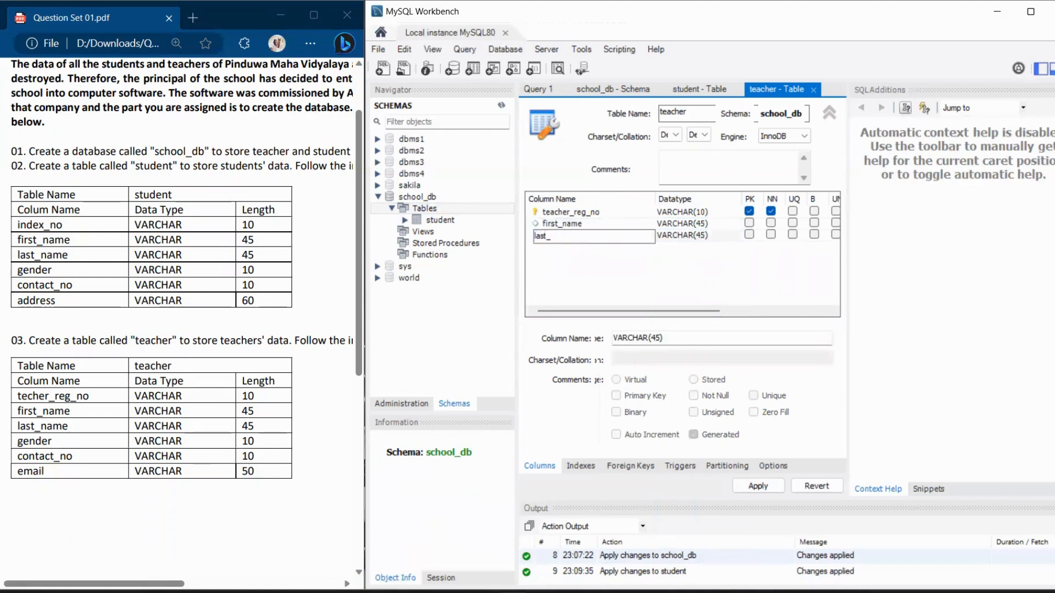
{"action": "type", "text": "t_name"}
Add a gender column to the teacher table with data type VARCHAR(10).
{"action": "left_click", "coordinate": [633, 245]}
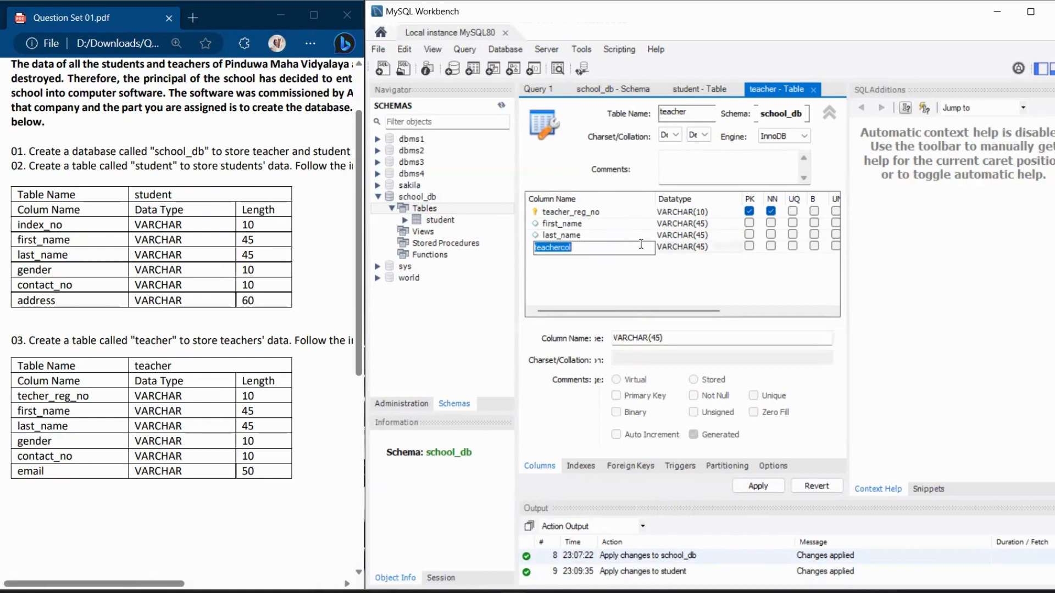
{"action": "type", "text": "gender"}
{"action": "left_click", "coordinate": [704, 247]}
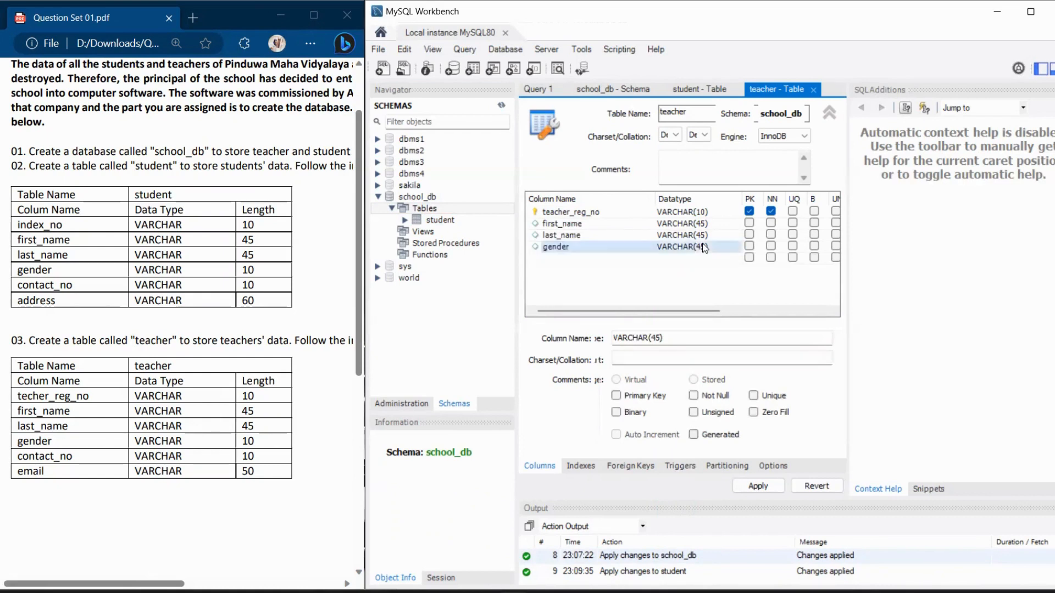
{"action": "left_click", "coordinate": [704, 247]}
{"action": "key", "text": "BackSpace"}
{"action": "key", "text": "BackSpace"}
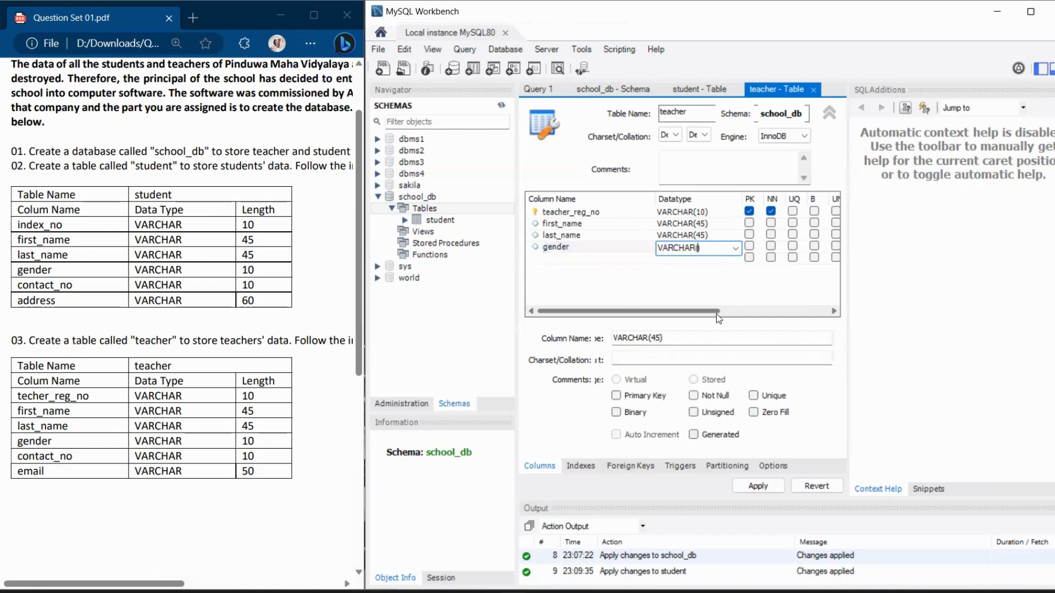
{"action": "type", "text": "10"}
Add a contact_no column to the teacher table with data type VARCHAR(10).
{"action": "left_click", "coordinate": [610, 256]}
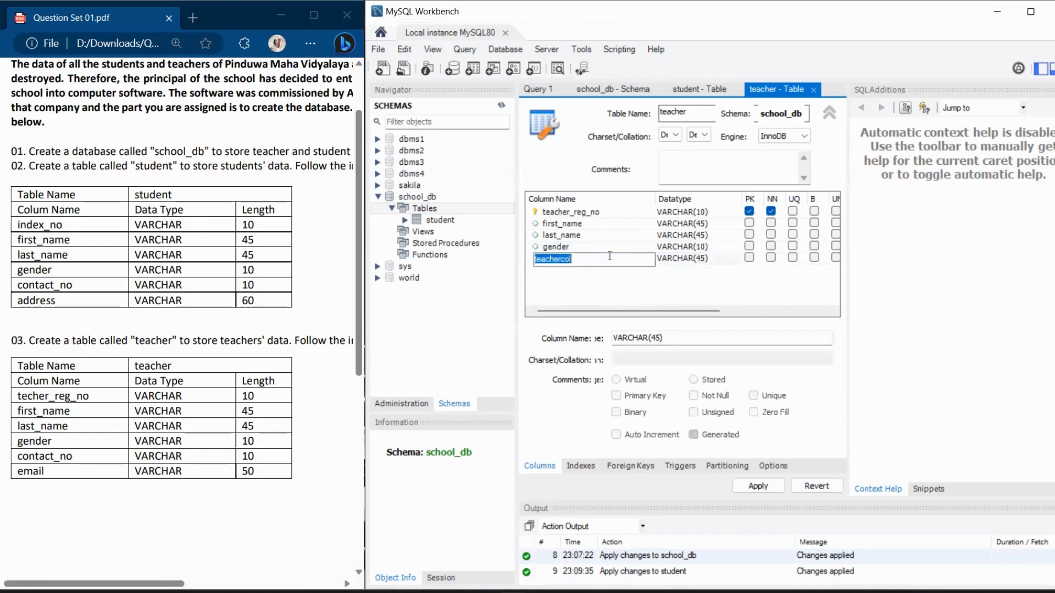
{"action": "type", "text": "contact_no"}
{"action": "key", "text": "Tab"}
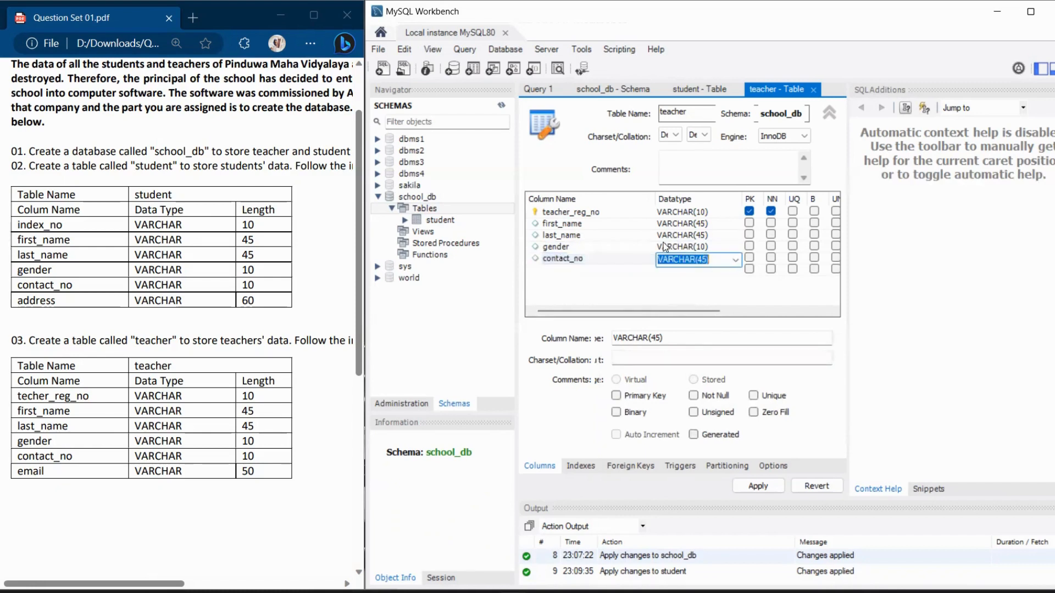
{"action": "key", "text": "Left"}
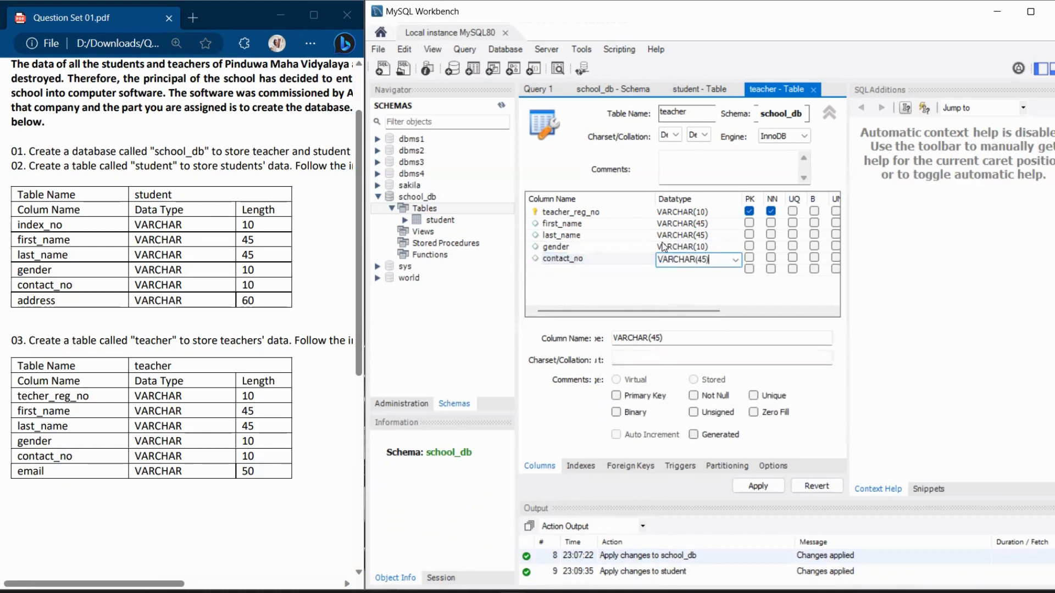
{"action": "key", "text": "BackSpace"}
{"action": "key", "text": "BackSpace"}
{"action": "key", "text": "BackSpace"}
{"action": "type", "text": "10"}
Add an email column to the teacher table with data type VARCHAR(50).
{"action": "left_click", "coordinate": [581, 274]}
{"action": "left_click", "coordinate": [581, 271]}
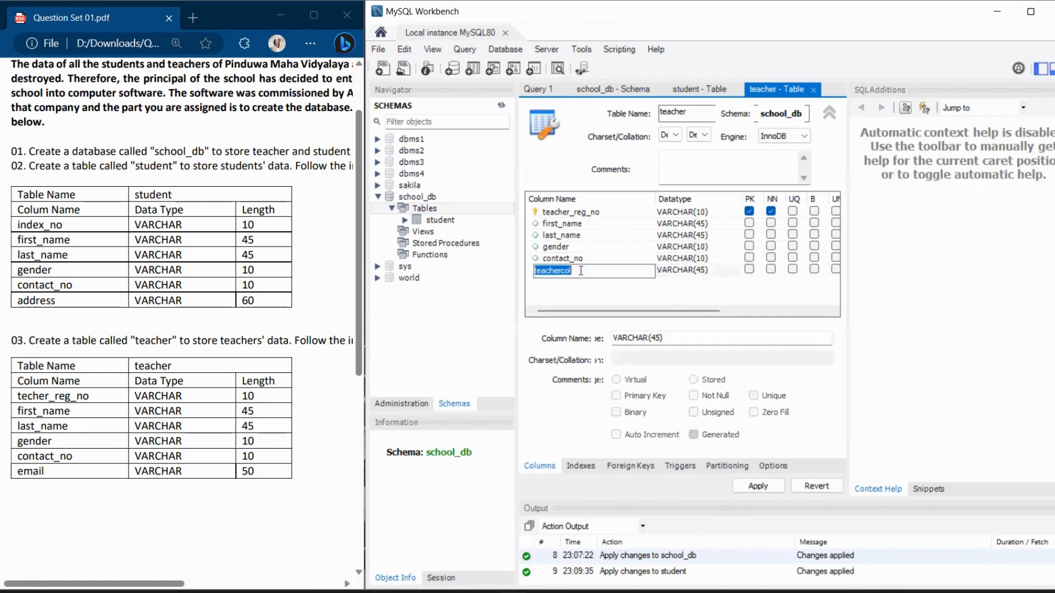
{"action": "type", "text": "email"}
{"action": "left_click", "coordinate": [702, 271]}
{"action": "left_click", "coordinate": [706, 271]}
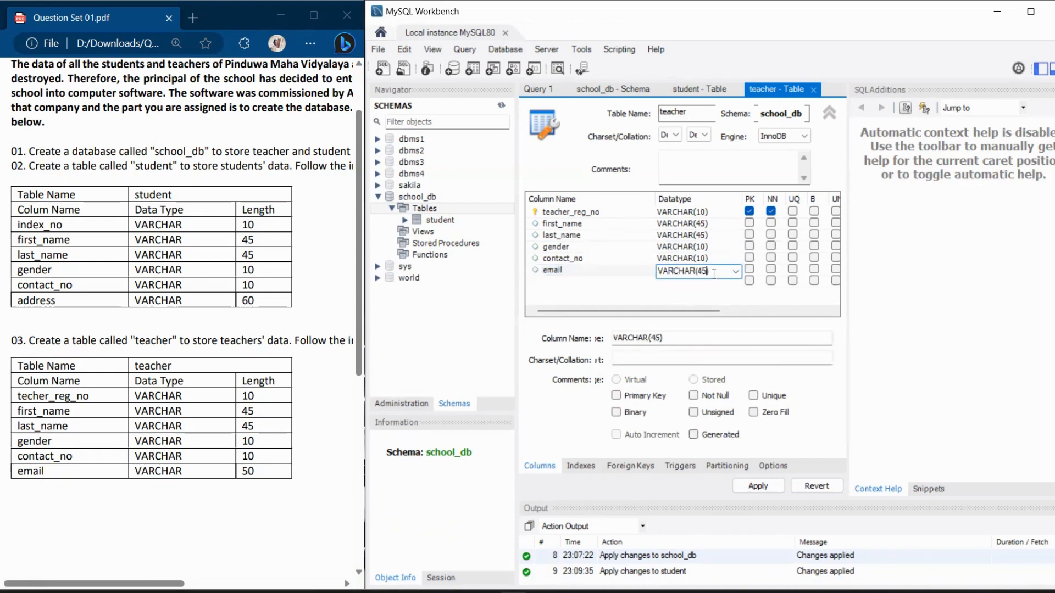
{"action": "type", "text": "50"}
Apply the teacher table's creation script to the school_db database and finish the wizard.
{"action": "left_click", "coordinate": [768, 484]}
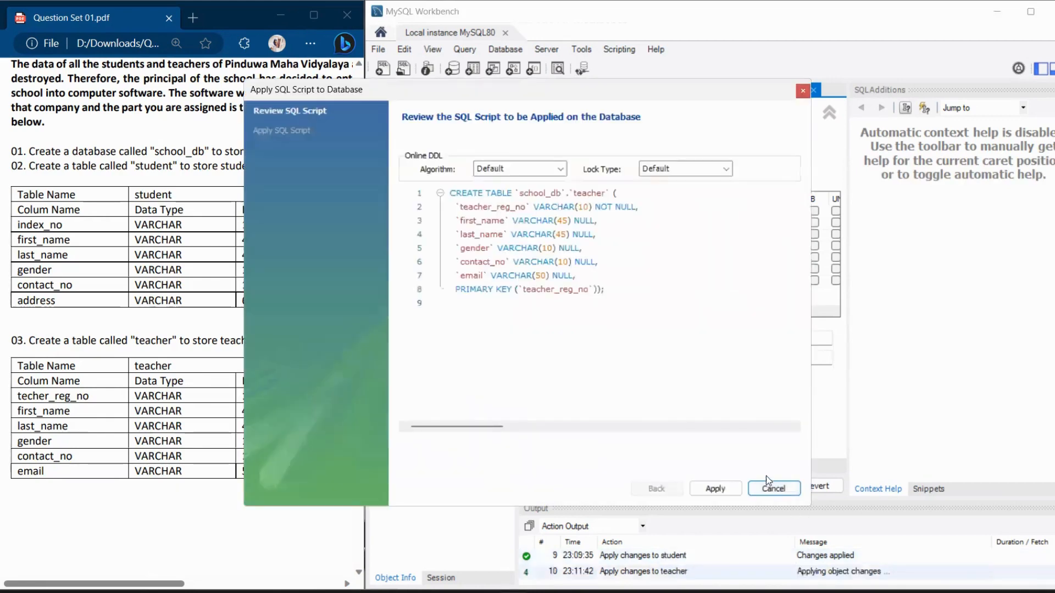
{"action": "left_click", "coordinate": [731, 486]}
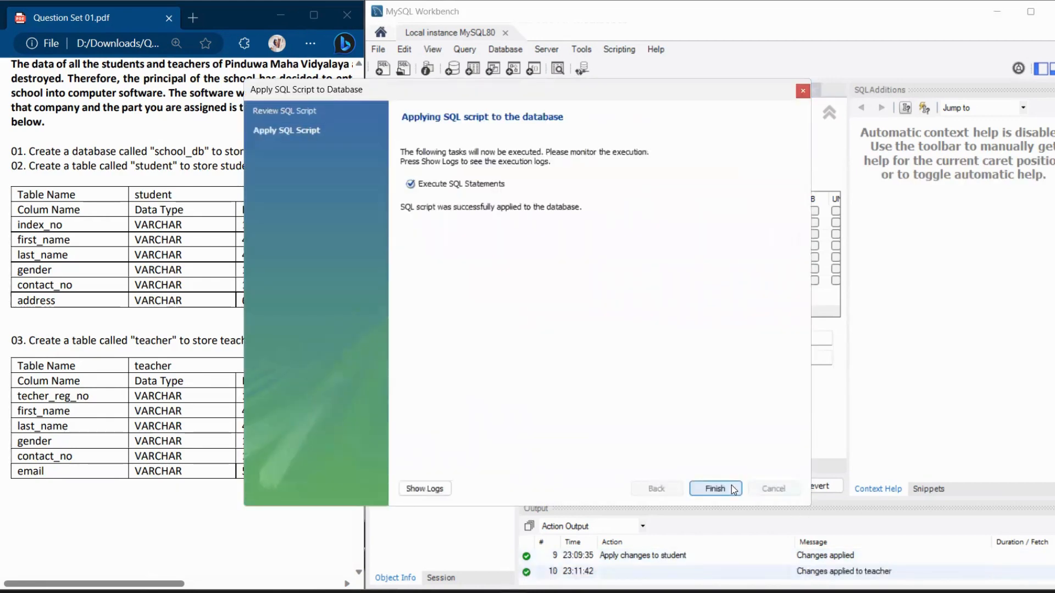
{"action": "left_click", "coordinate": [730, 488]}
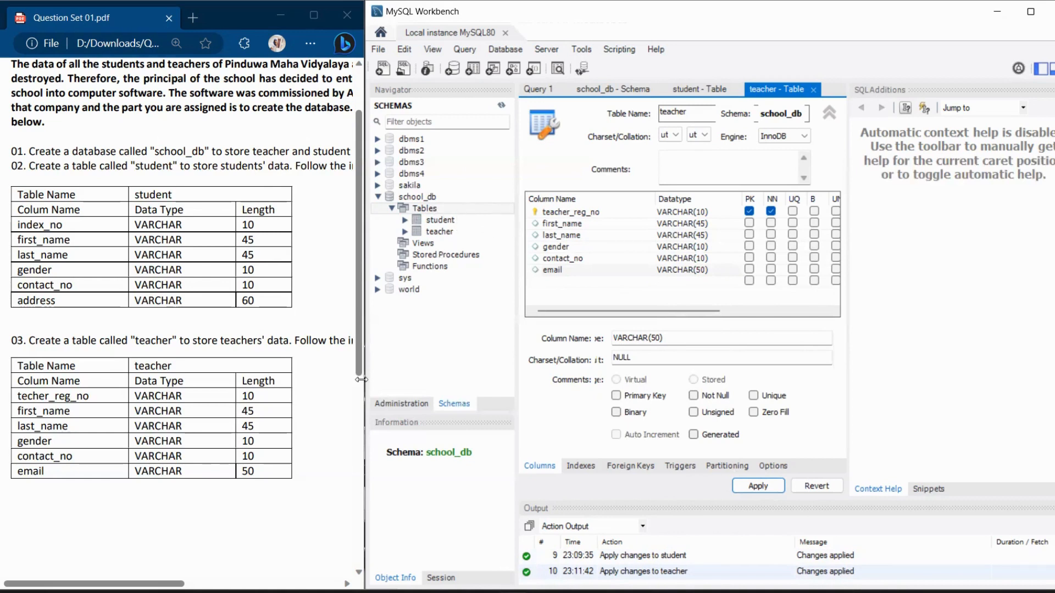
{"action": "left_click_drag", "start_coordinate": [362, 385], "coordinate": [375, 385]}
{"action": "left_click", "coordinate": [469, 336]}
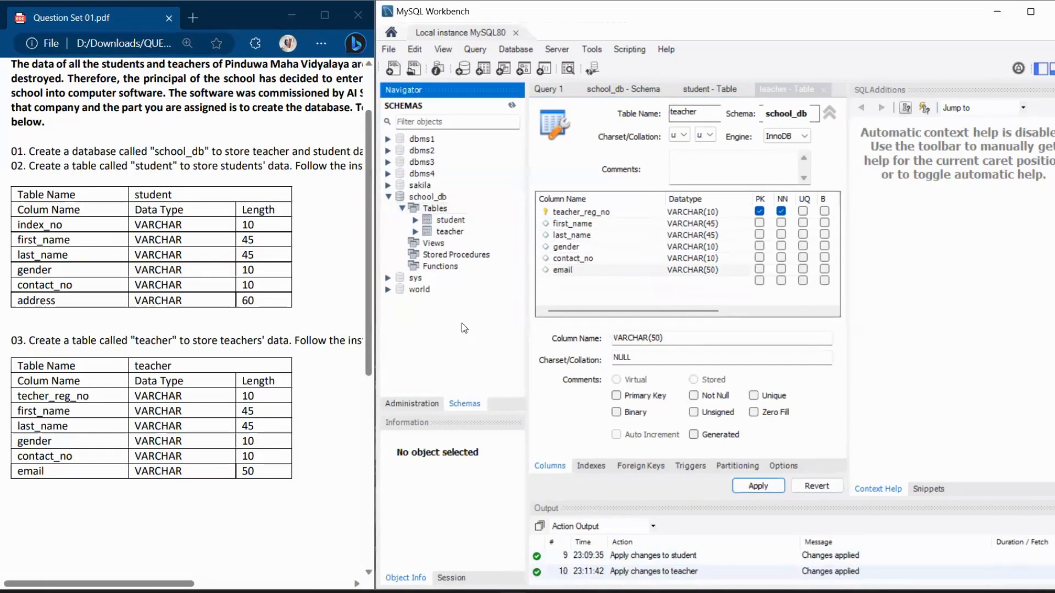
{"action": "scroll", "coordinate": [238, 344], "scroll_direction": "down", "scroll_amount": 3}
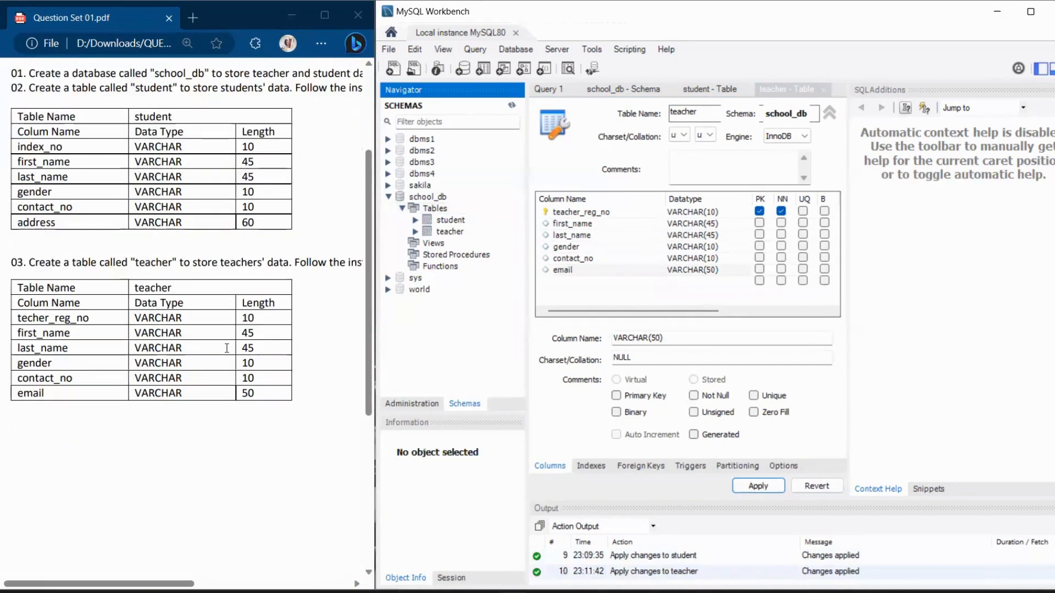
{"action": "scroll", "coordinate": [238, 344], "scroll_direction": "up", "scroll_amount": 3}
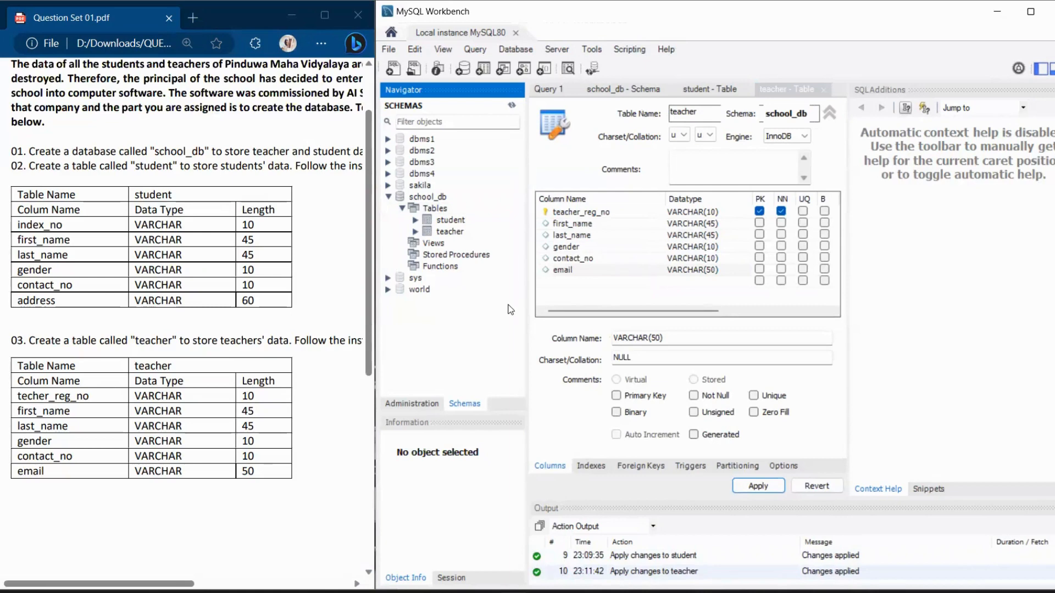
{"action": "scroll", "coordinate": [315, 271], "scroll_direction": "up", "scroll_amount": 3}
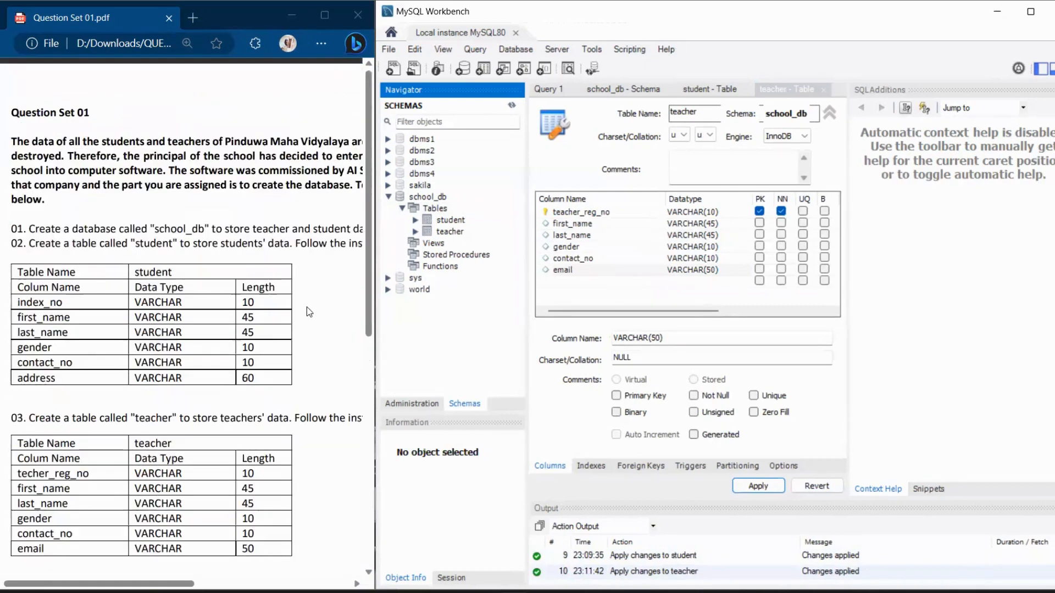
{"action": "scroll", "coordinate": [306, 307], "scroll_direction": "down", "scroll_amount": 8}
{"action": "scroll", "coordinate": [306, 312], "scroll_direction": "up", "scroll_amount": 6}
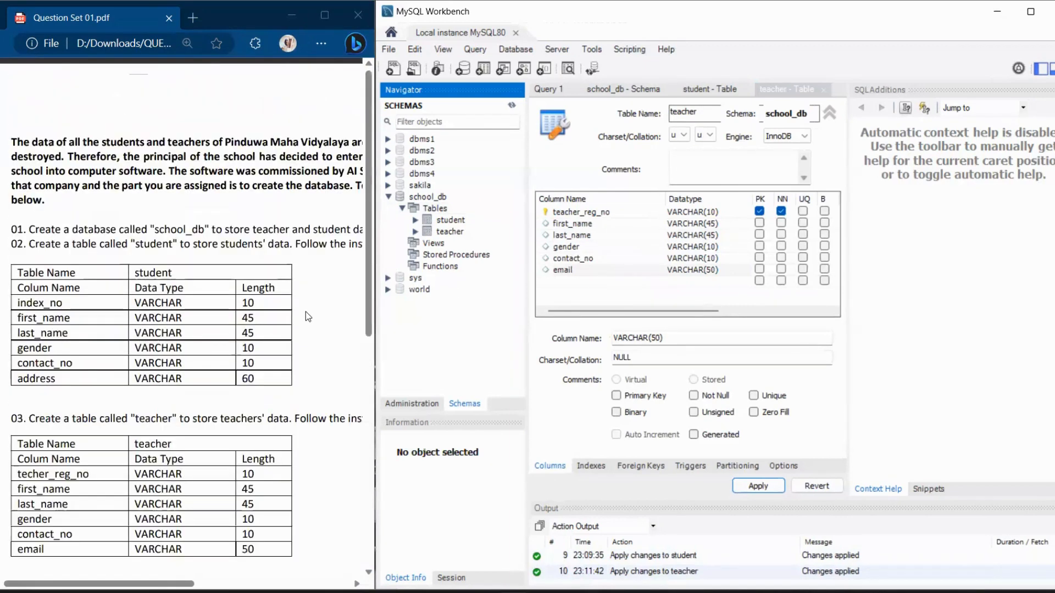